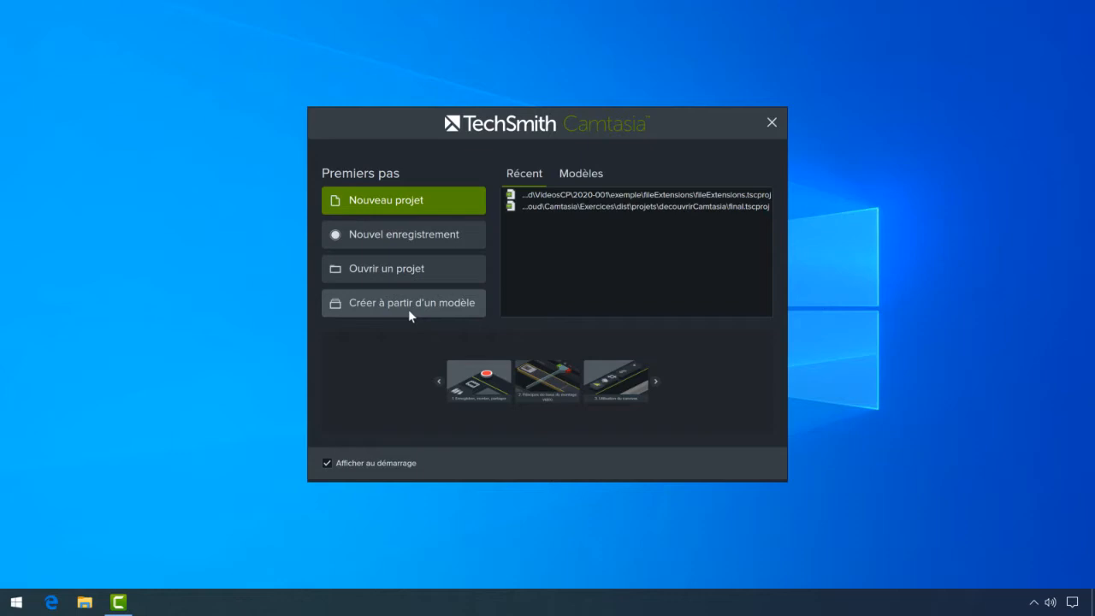
Step: Look through the available project templates, including Camtasia 2020 Default Template and DiDaXo Academy, and leave without creating a project
click(408, 310)
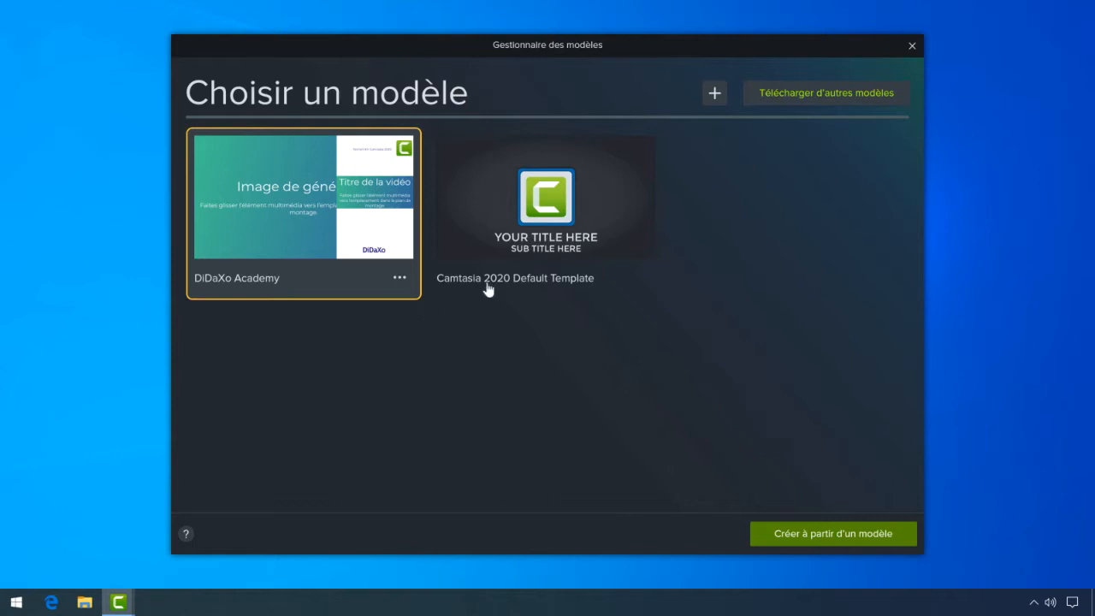
click(524, 221)
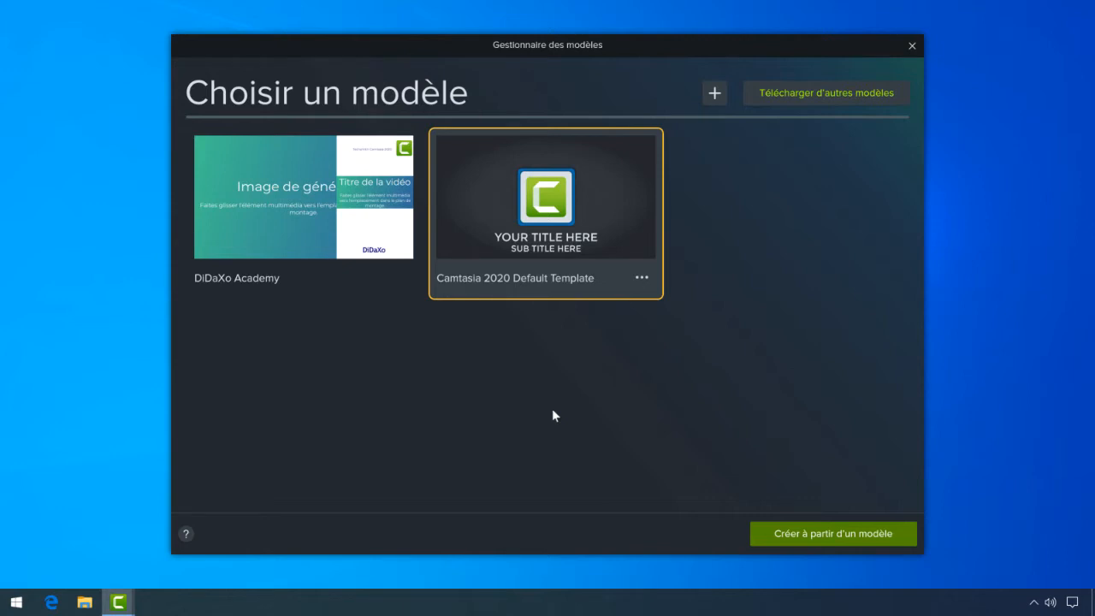
click(269, 225)
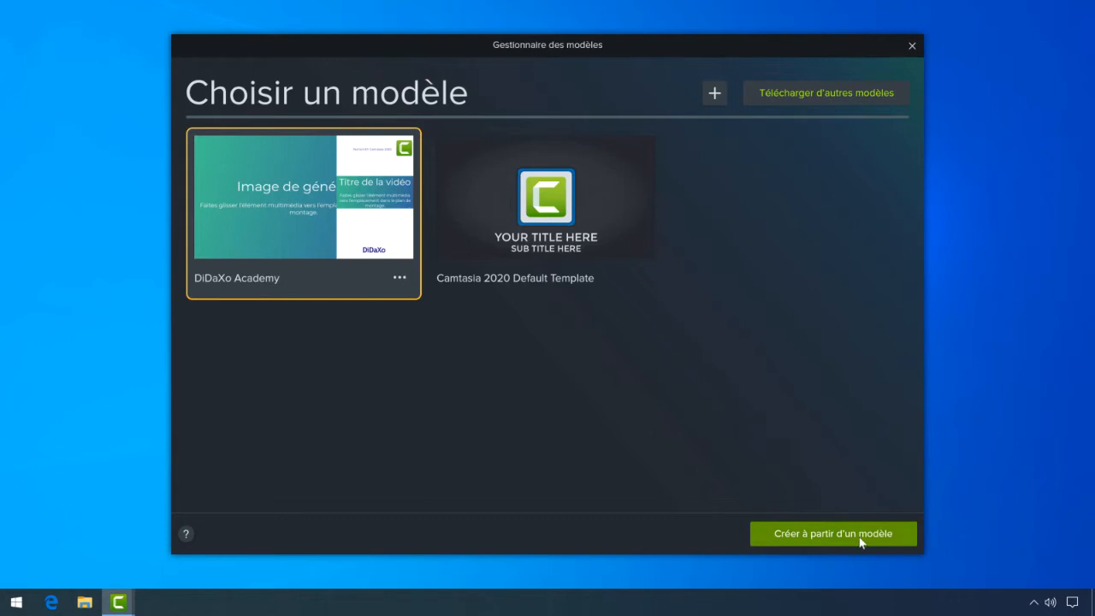
click(912, 46)
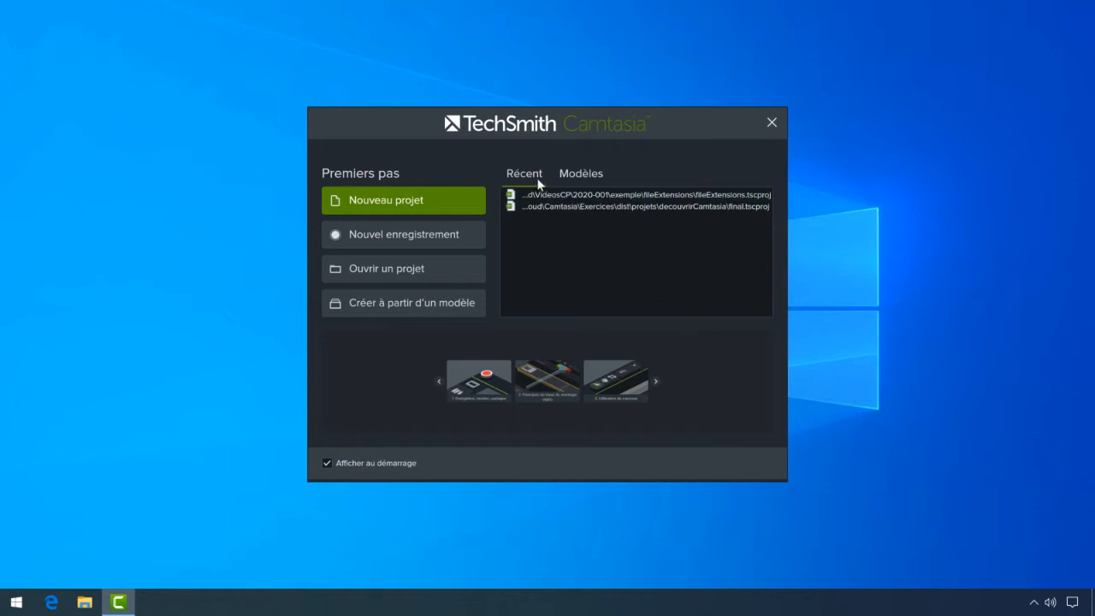
Step: Create a new project from the DiDaXo Academy template
click(582, 179)
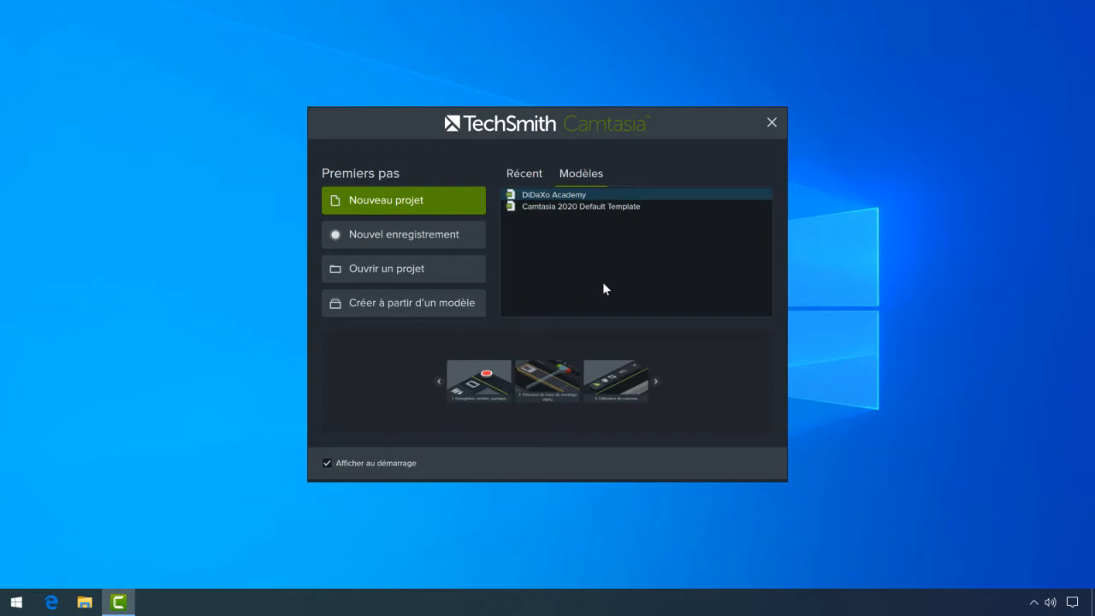
double_click(571, 195)
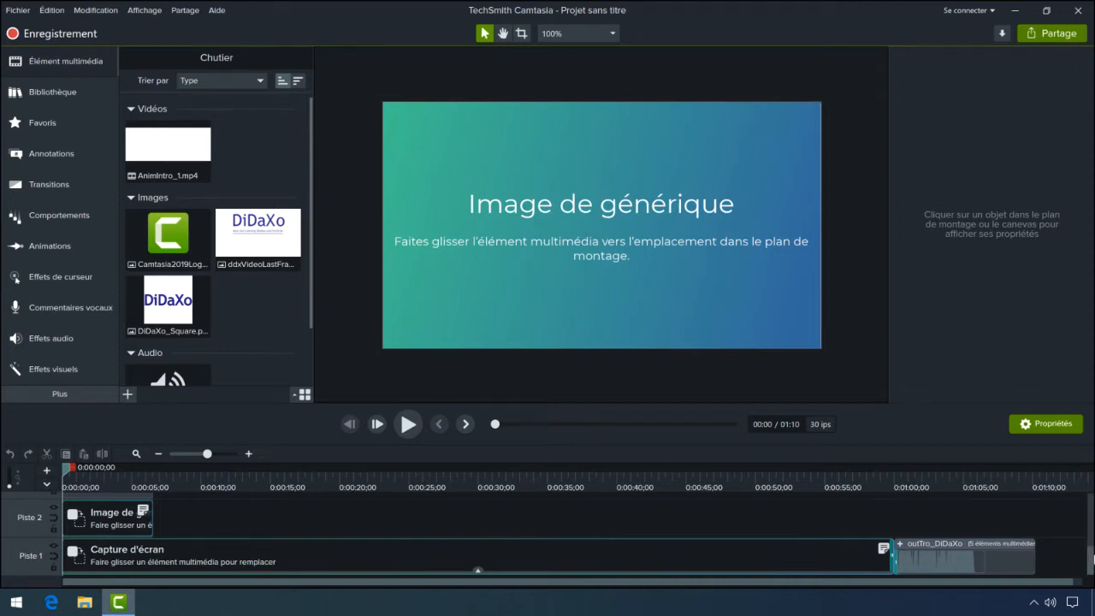
Step: Examine the template's media and tracks by scrubbing the timeline from the intro to the outro and back to about 2 seconds
mouse_move(1093, 554)
mouse_down()
mouse_move(1086, 506)
mouse_move(1087, 570)
mouse_up()
mouse_move(312, 292)
mouse_down()
mouse_move(306, 372)
mouse_move(303, 274)
mouse_up()
click(69, 472)
drag(70, 472, 97, 464)
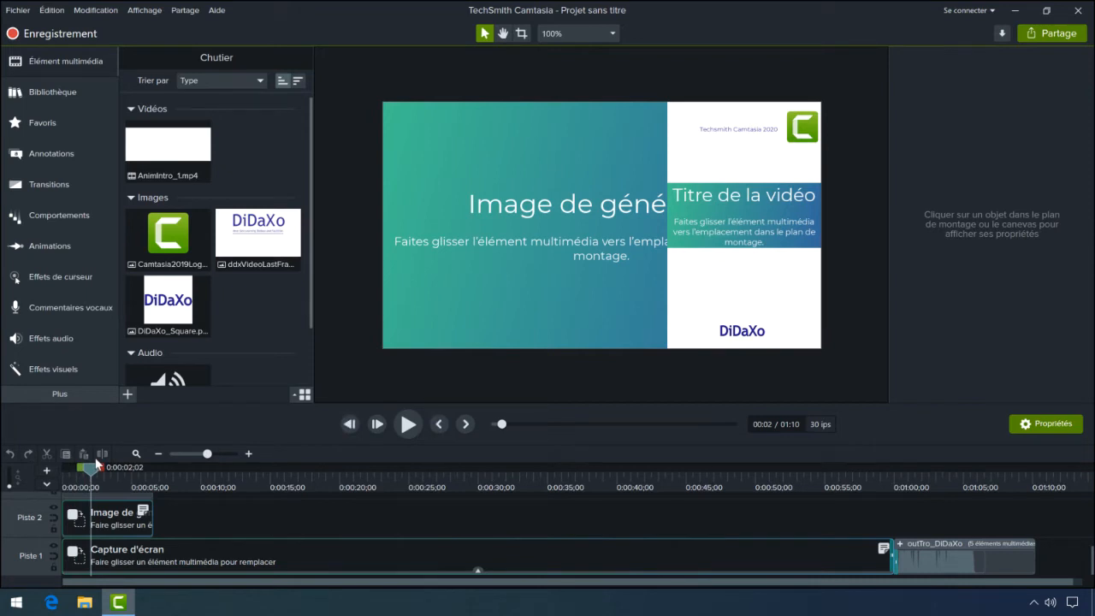
drag(97, 464, 934, 474)
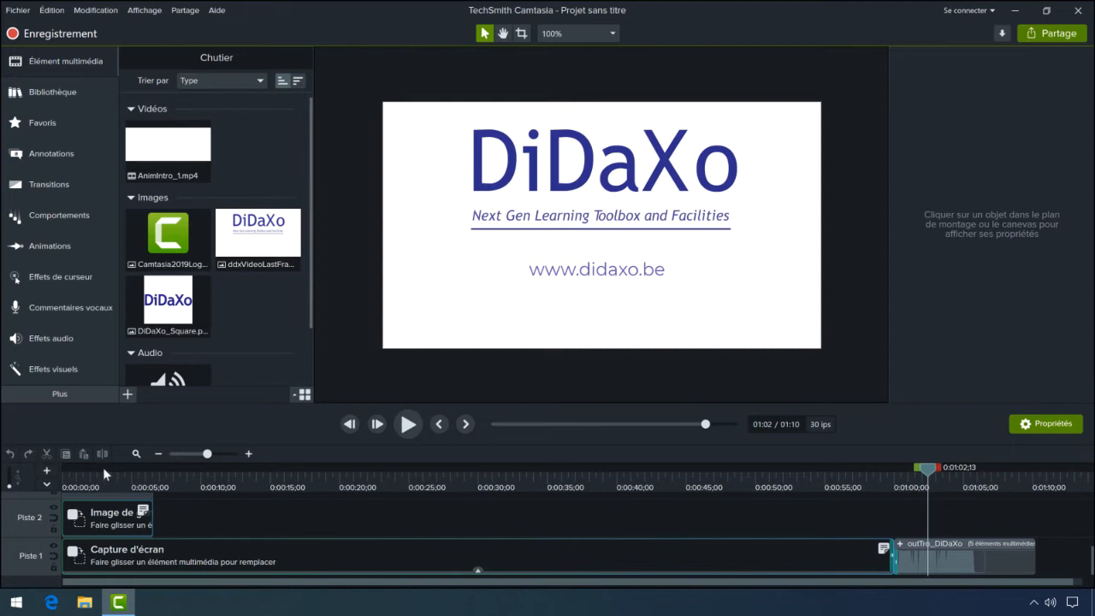
drag(89, 467, 94, 476)
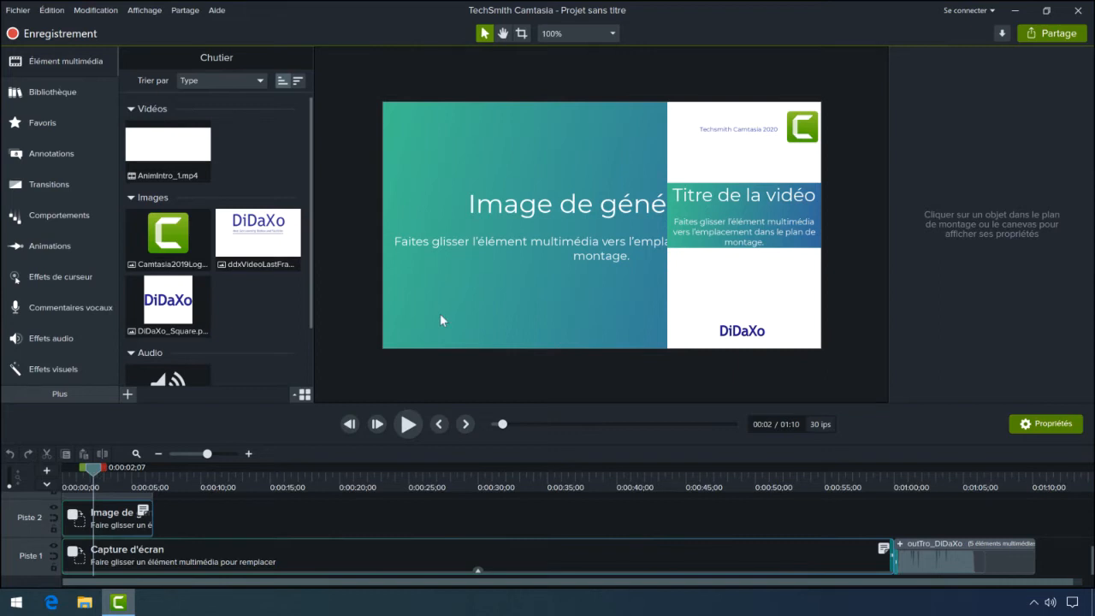
Step: Inspect the title and remark of the "Image de générique" placeholder on track 2
click(106, 522)
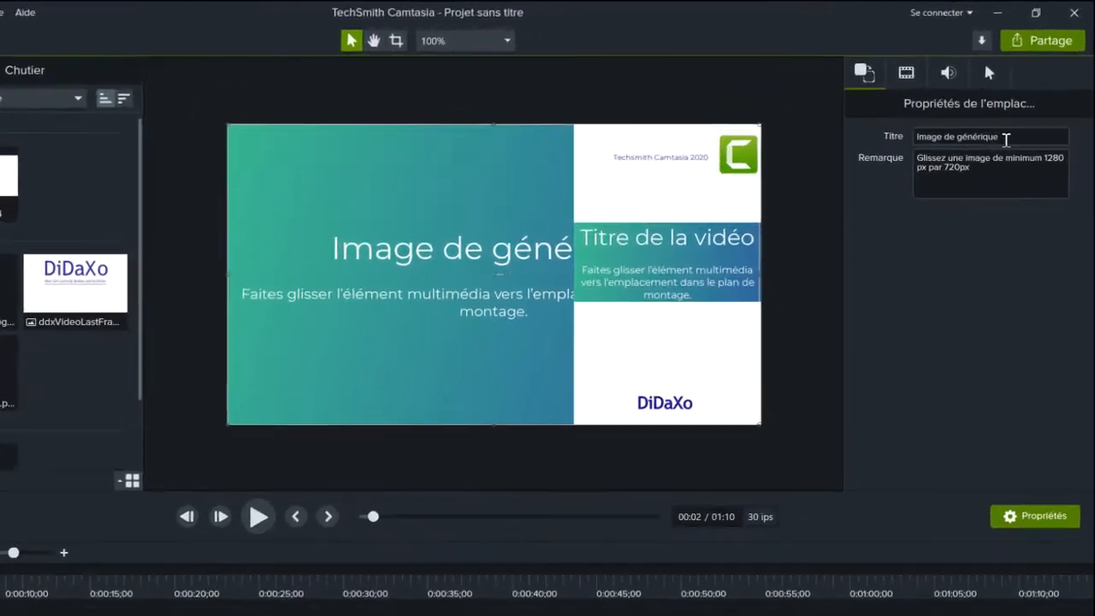
drag(947, 112, 1002, 112)
drag(955, 166, 1004, 166)
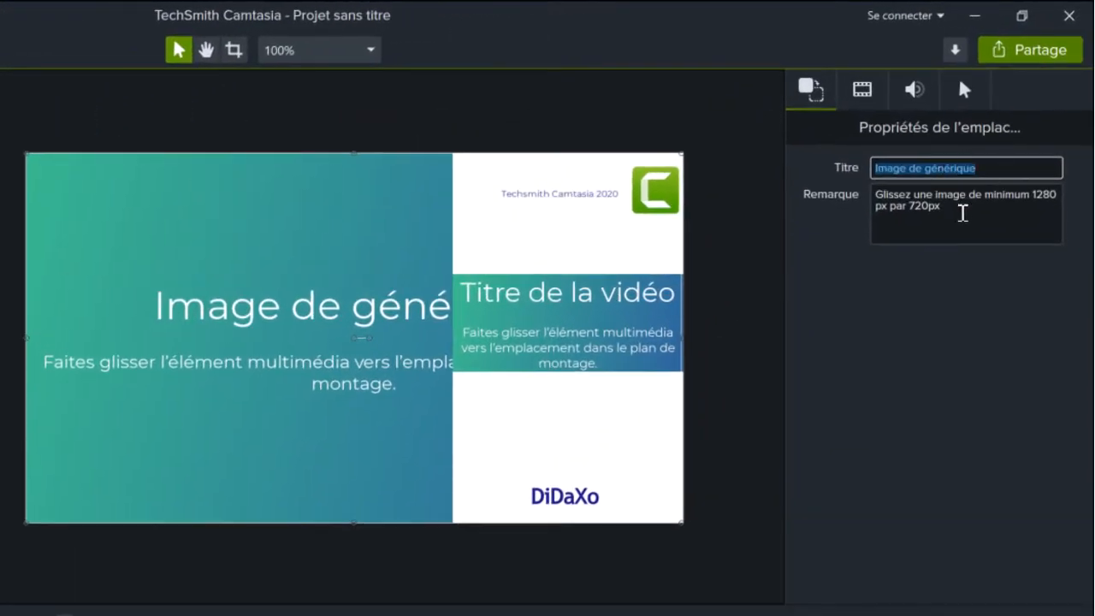
drag(963, 220, 878, 201)
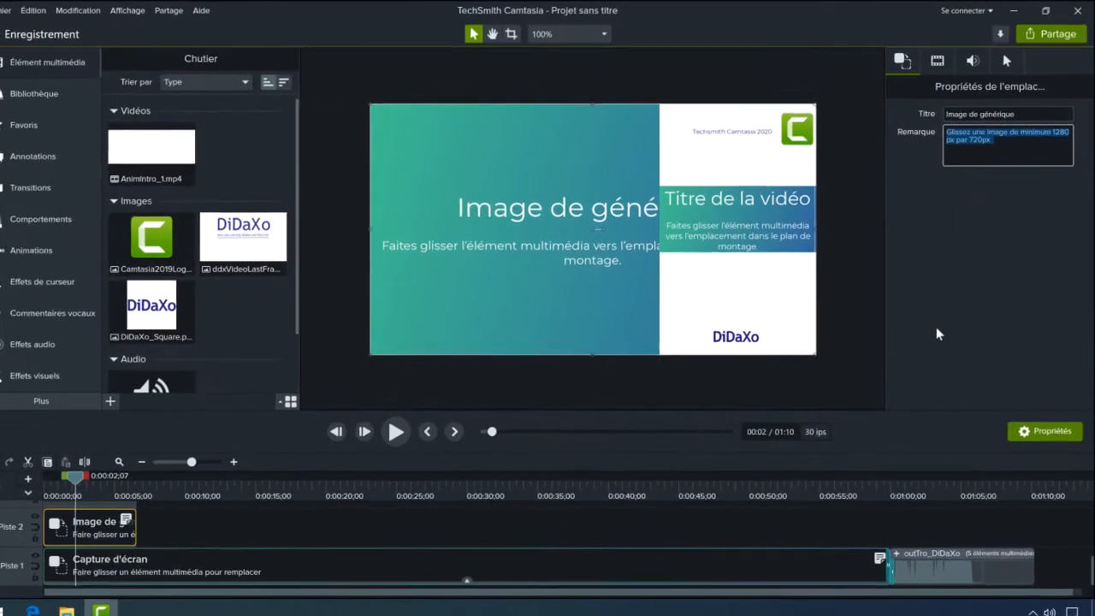
Step: Import 2020-003.trec and tablet-1704813.png from the rushes folder into the media bin
click(251, 318)
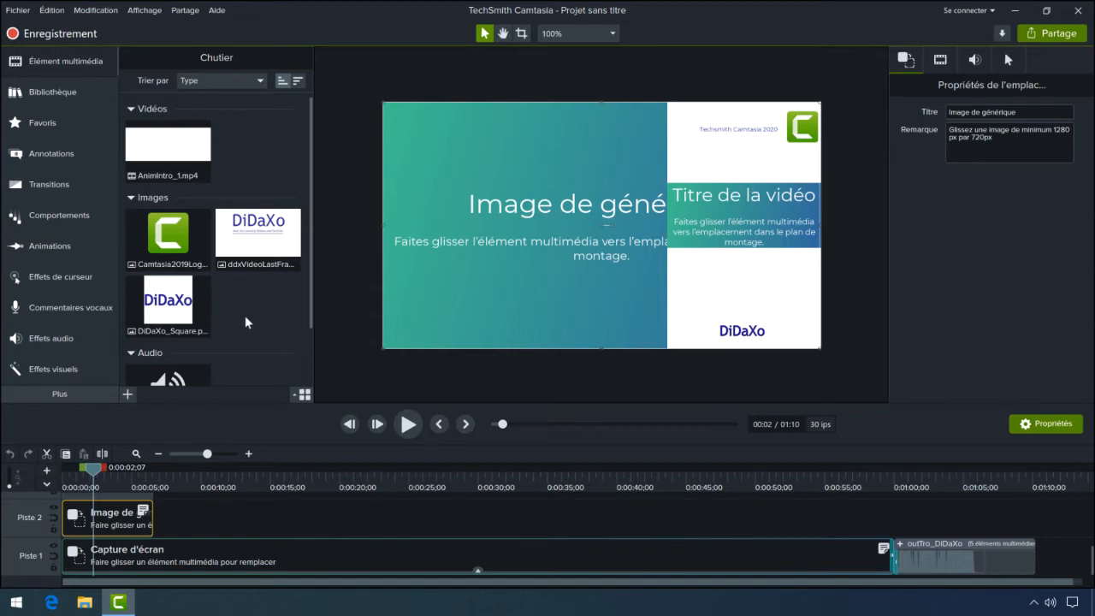
key(ctrl+i)
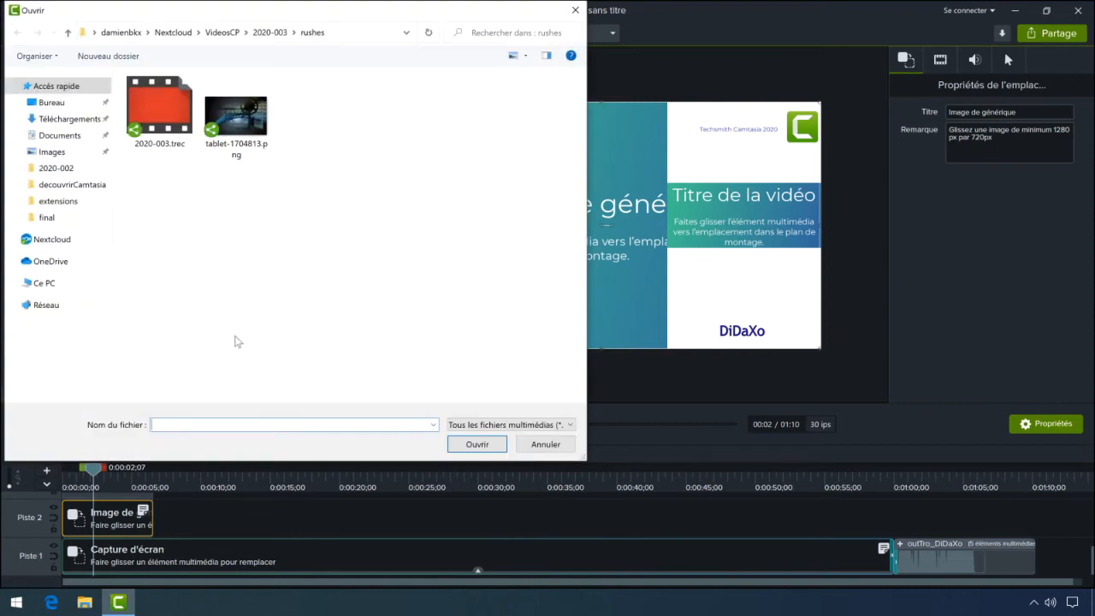
drag(332, 222, 152, 108)
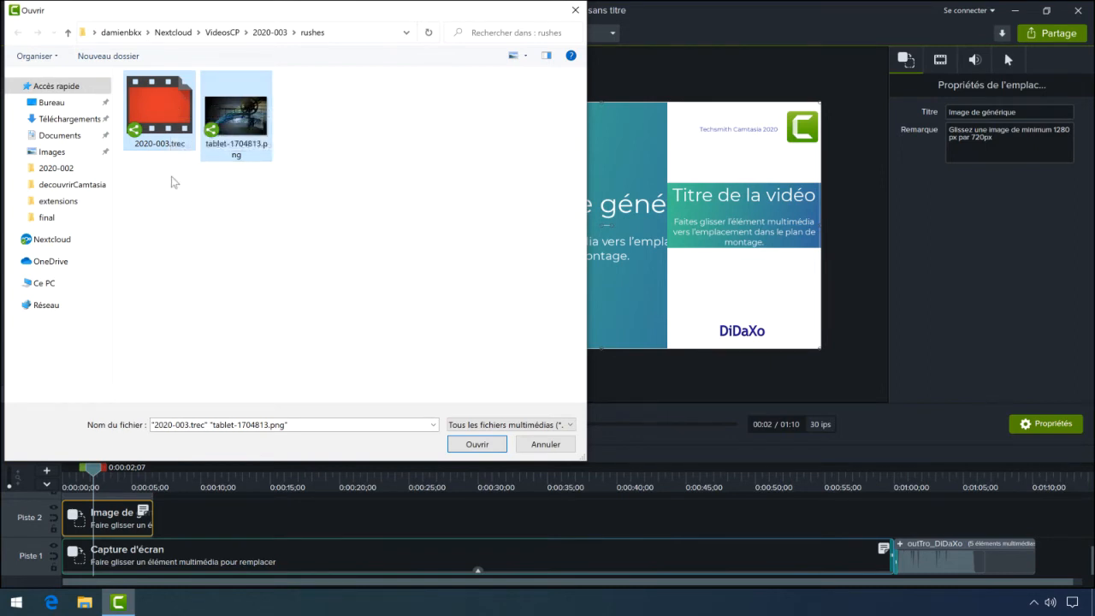
click(467, 445)
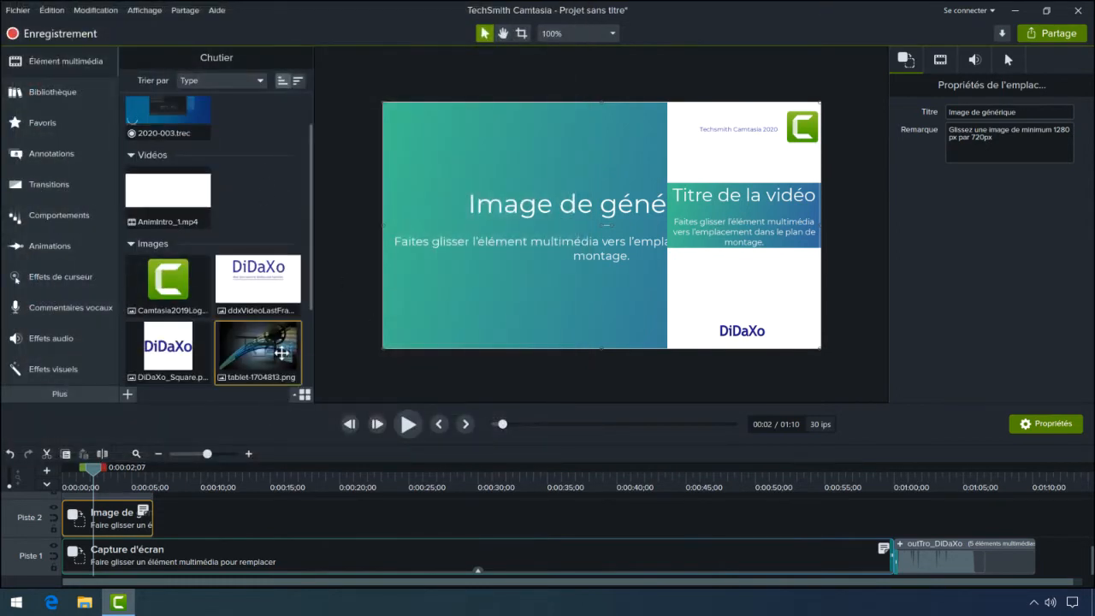
Step: Replace the "Image de générique" placeholder on track 2 with tablet-1704813.png
scroll(308, 316, down, 1)
scroll(308, 316, down, 1)
click(271, 298)
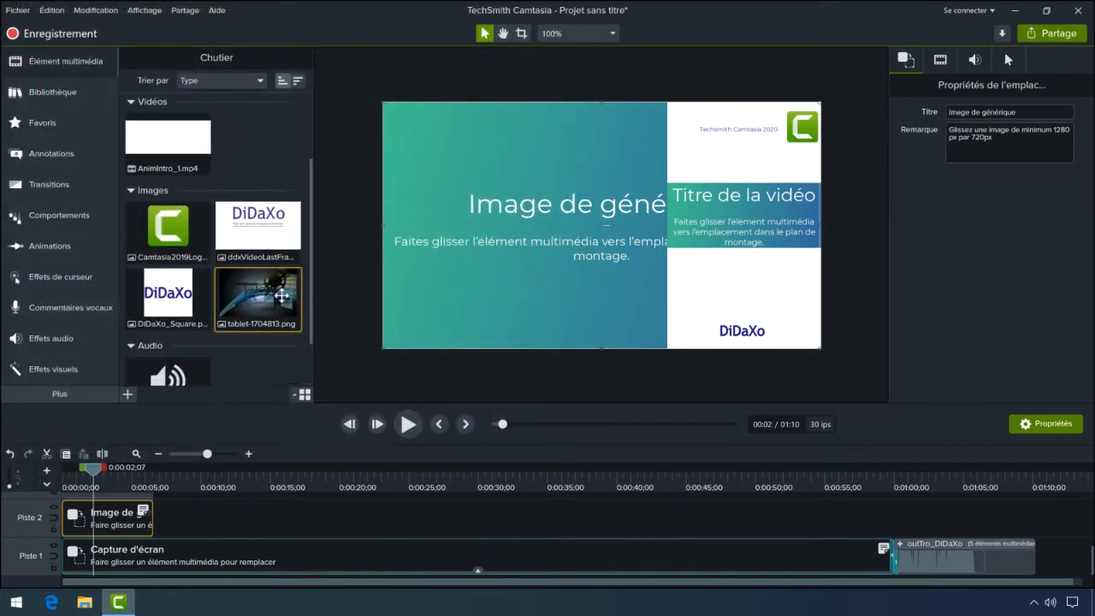
drag(270, 299, 97, 523)
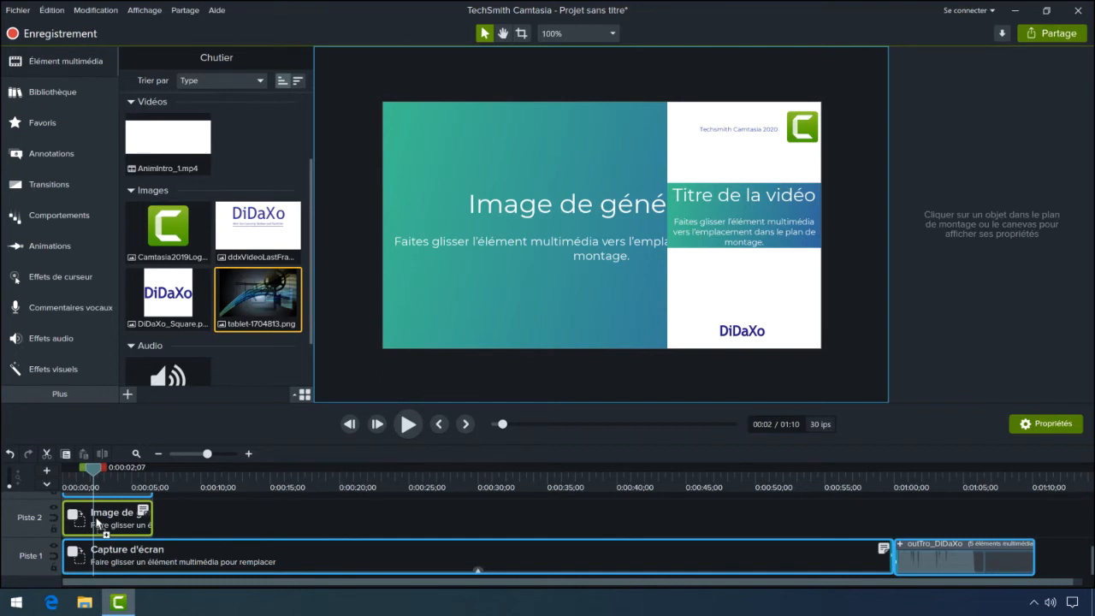
drag(97, 523, 97, 524)
Step: Enlarge the tablet image to about 25.9% and reposition it at about X 0, Y -4 so it fills the canvas
click(607, 256)
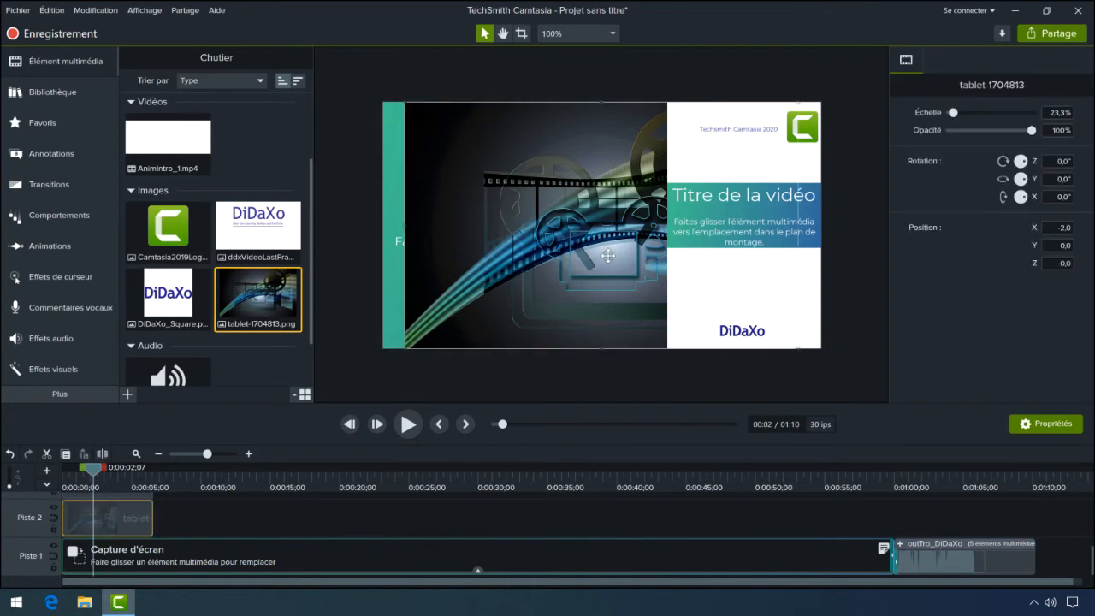
drag(586, 251, 561, 248)
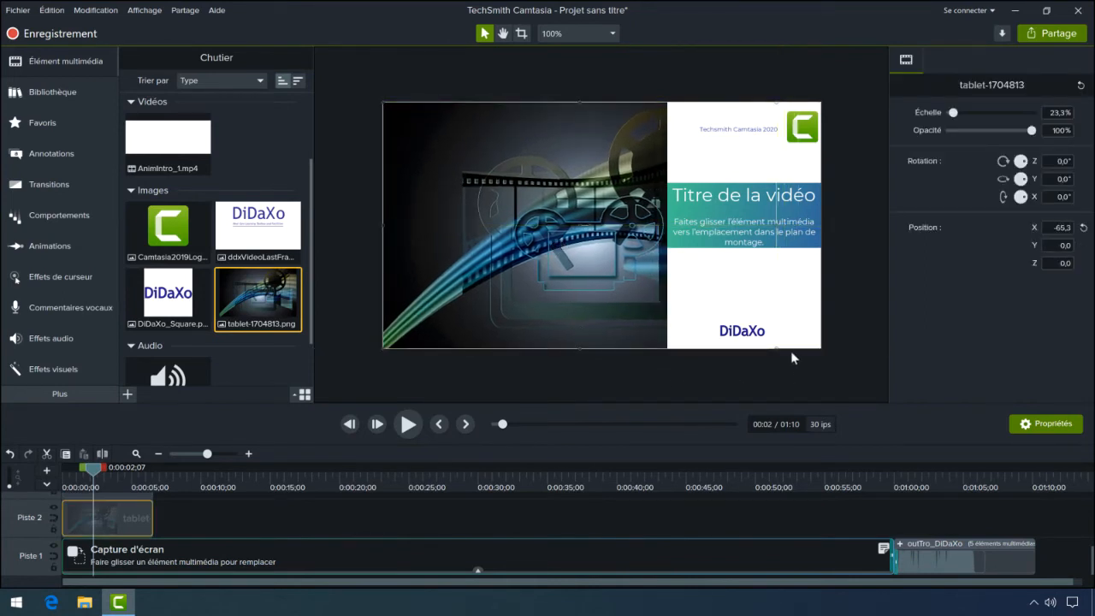
drag(776, 348, 819, 369)
drag(606, 303, 605, 292)
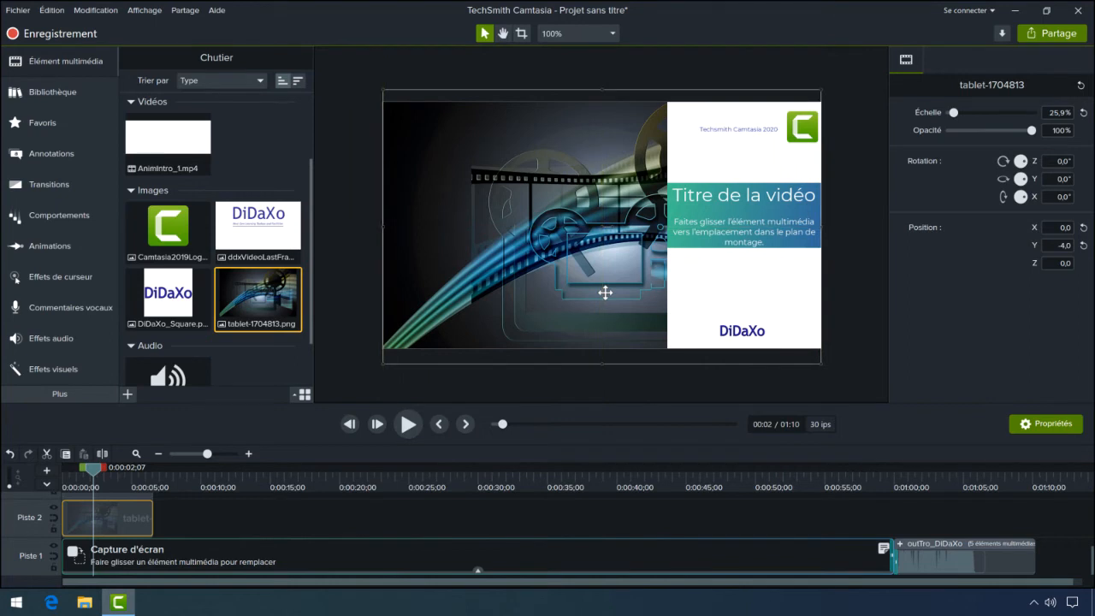
Step: Find the "Titre de la vidéo" placeholder in the intro tracks and read its title and remark
click(249, 454)
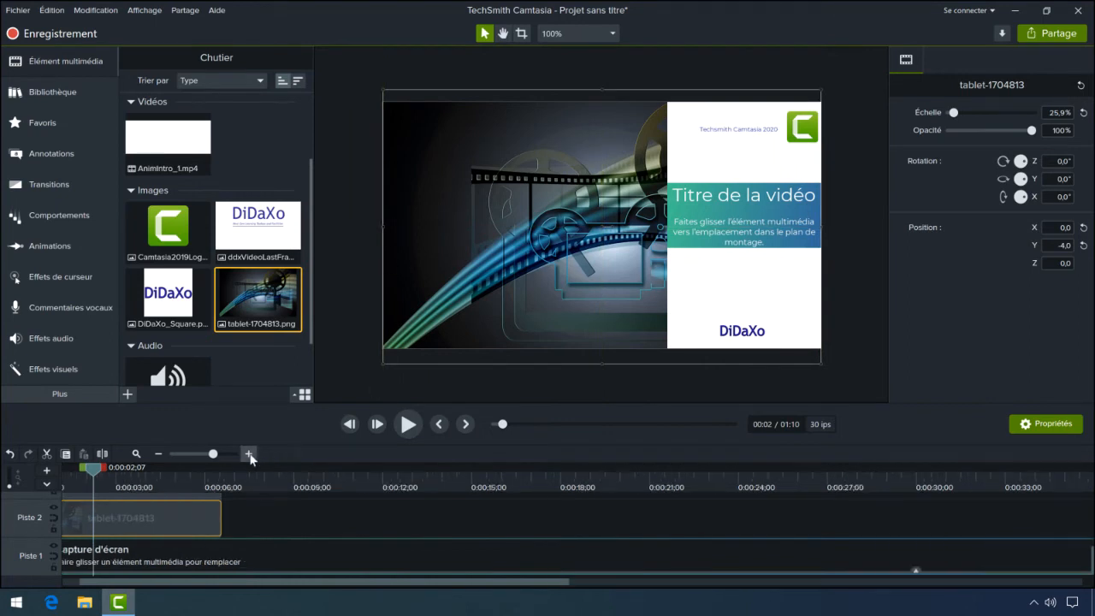
drag(292, 588, 228, 580)
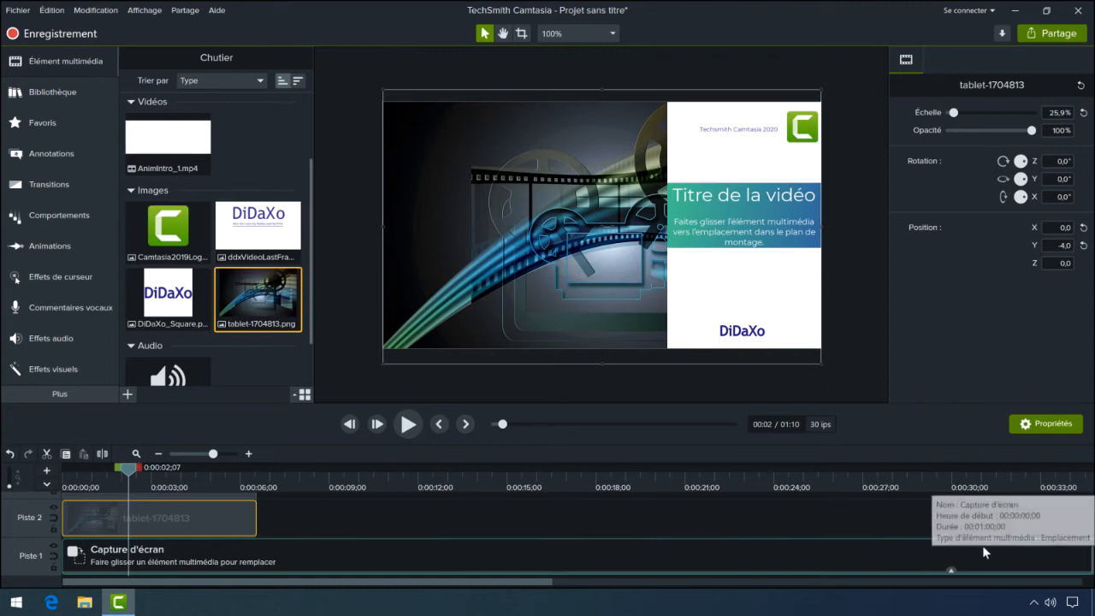
scroll(1092, 548, up, 5)
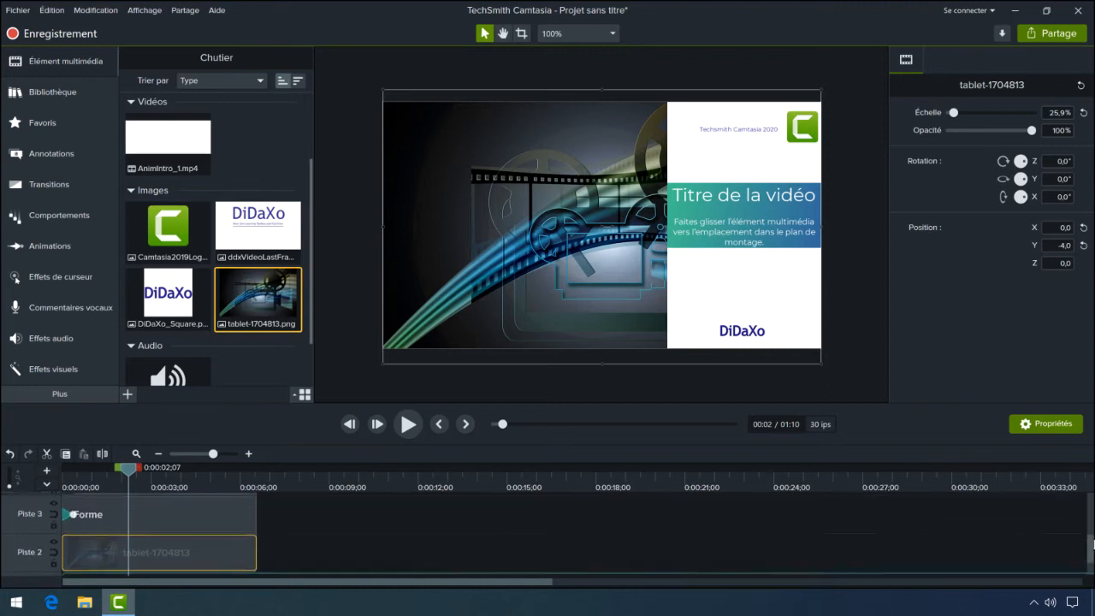
scroll(1054, 537, up, 2)
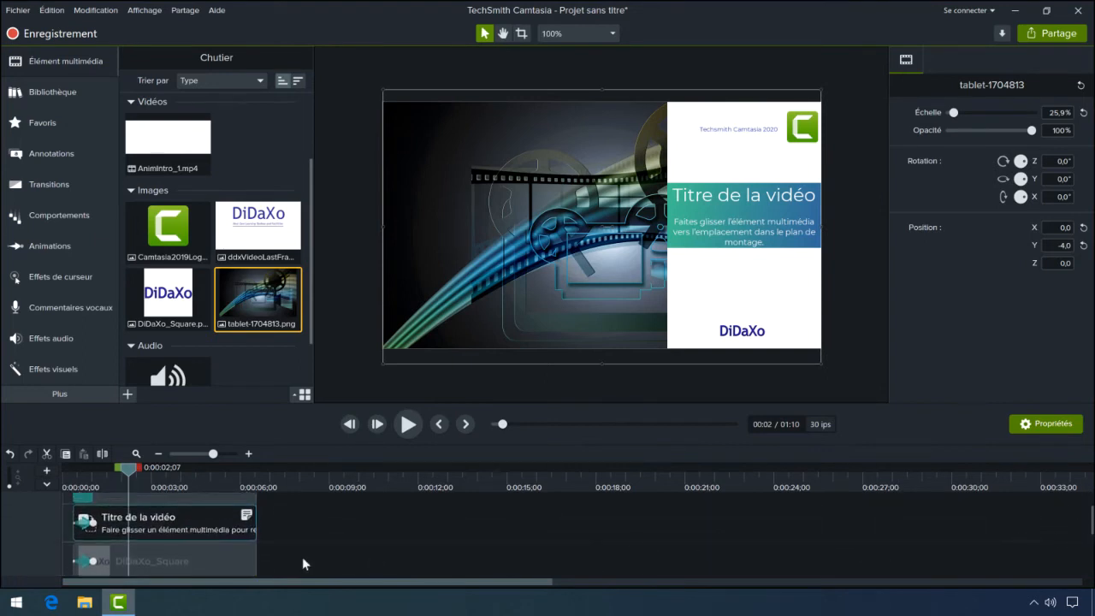
click(101, 528)
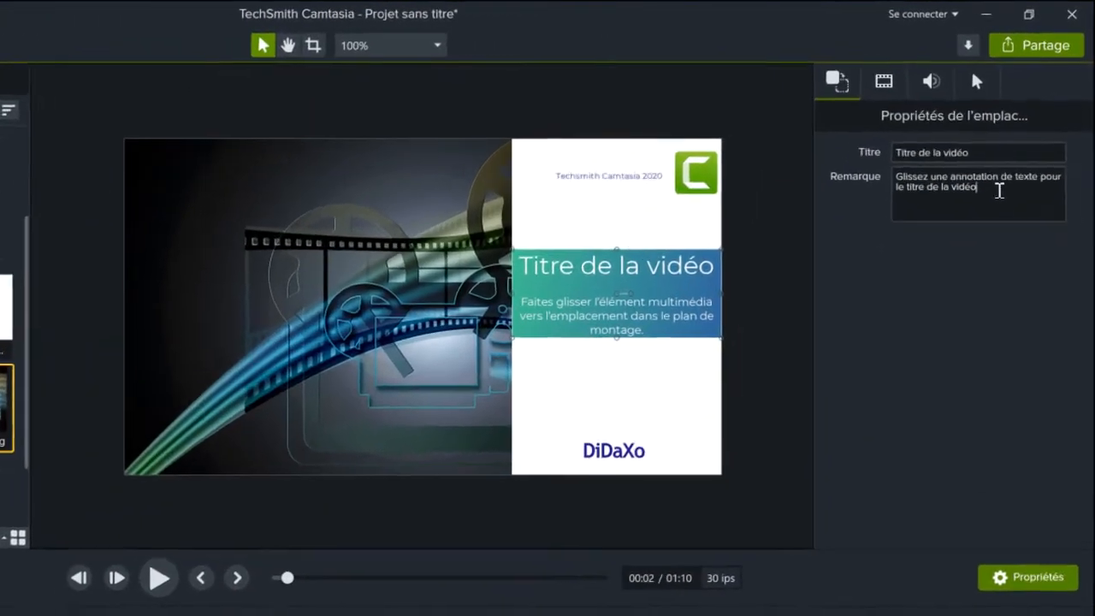
drag(1008, 137, 948, 131)
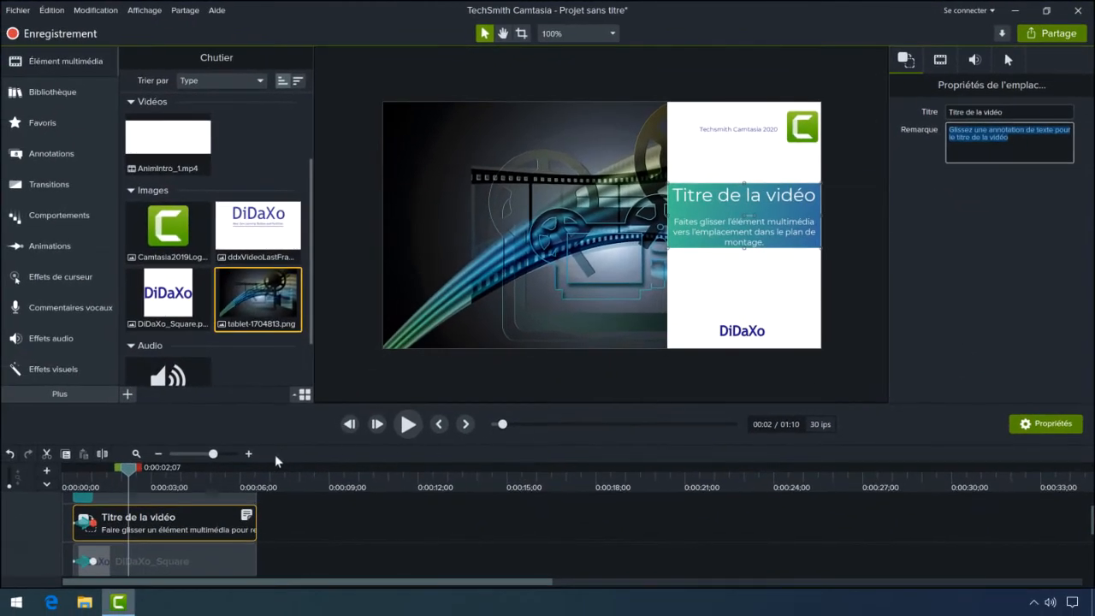
Step: Replace the "Titre de la vidéo" placeholder with the text callout from the Utilisateur annotation style
click(249, 454)
click(248, 453)
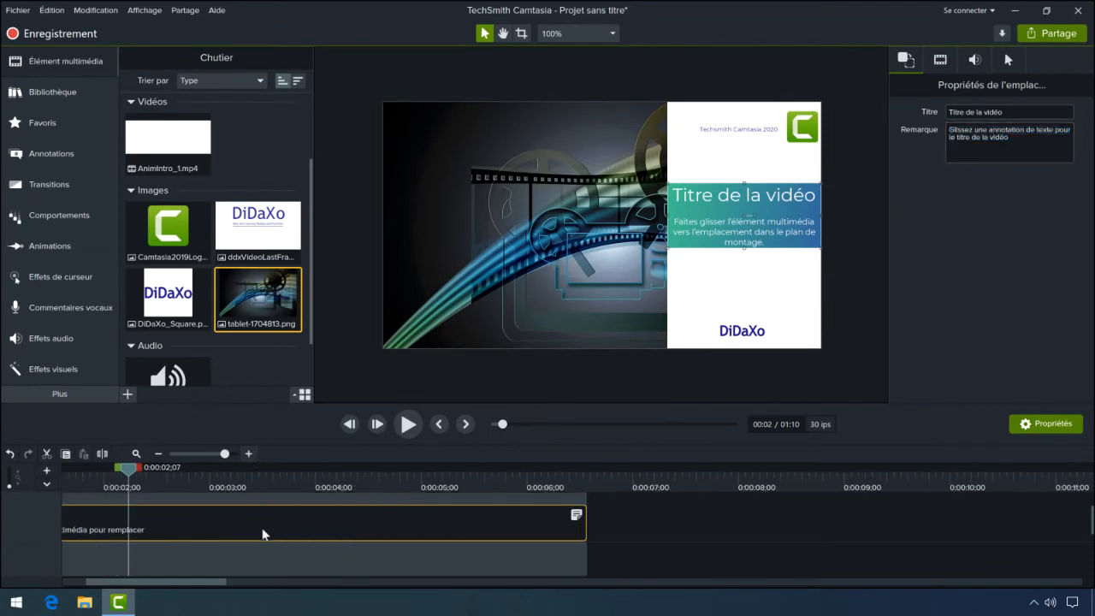
drag(208, 582, 174, 589)
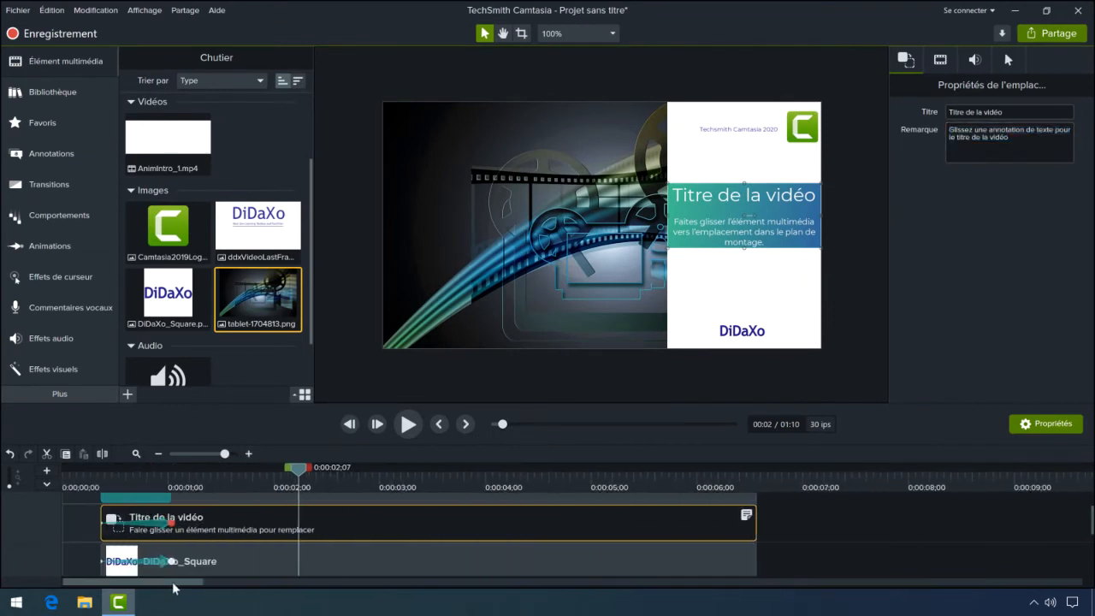
click(157, 526)
click(58, 154)
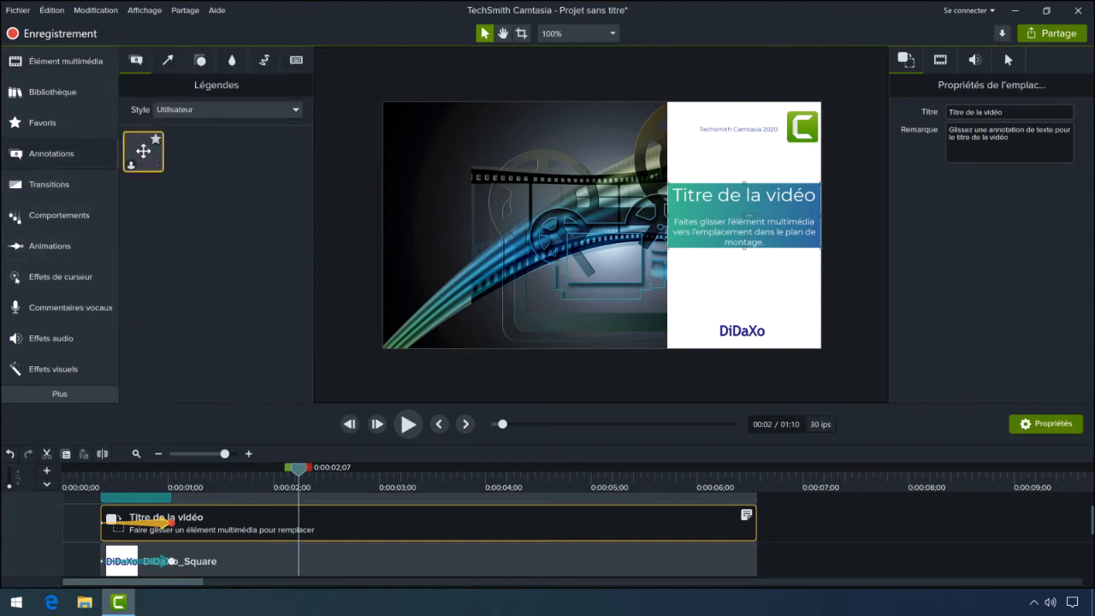
mouse_move(145, 149)
mouse_down()
mouse_move(193, 292)
mouse_move(216, 520)
mouse_up()
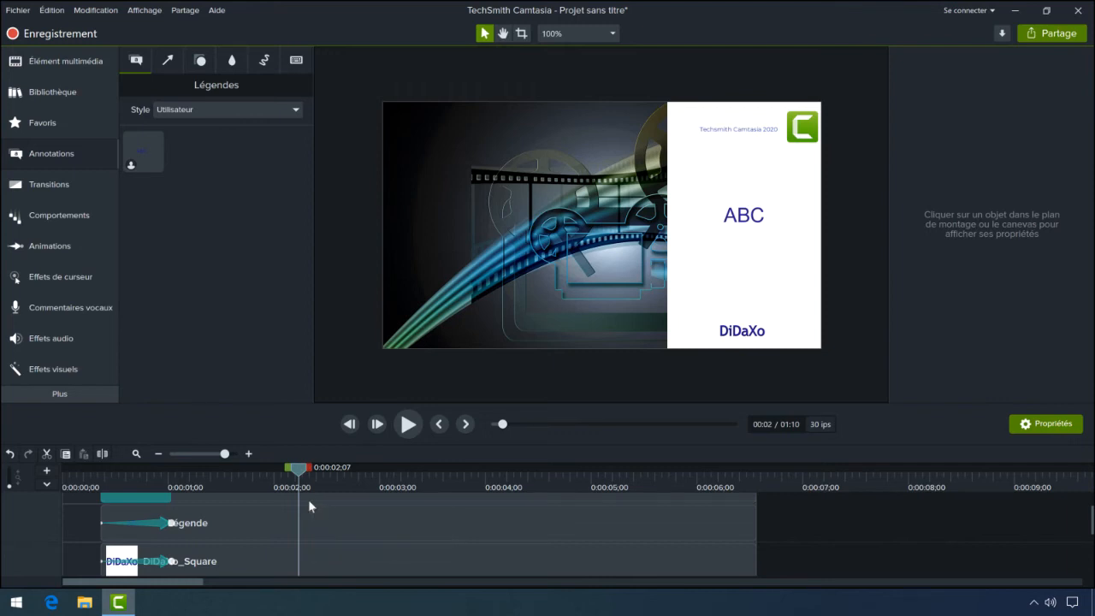
Step: Set the text of the intro title callout to "Créer un modèle personnalisé"
drag(299, 470, 186, 487)
click(379, 535)
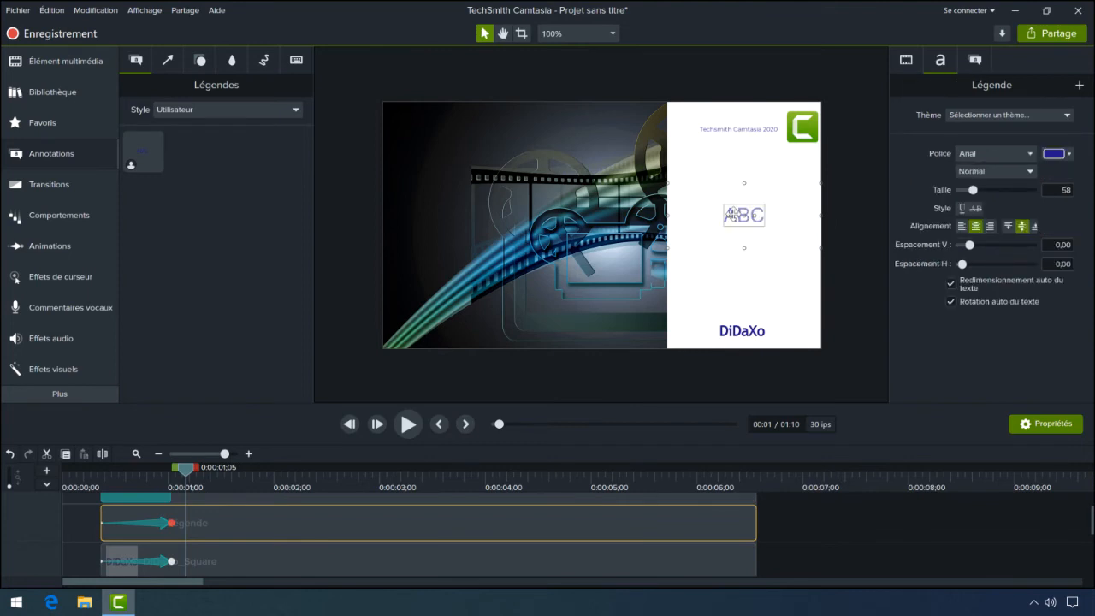
text(Cr)
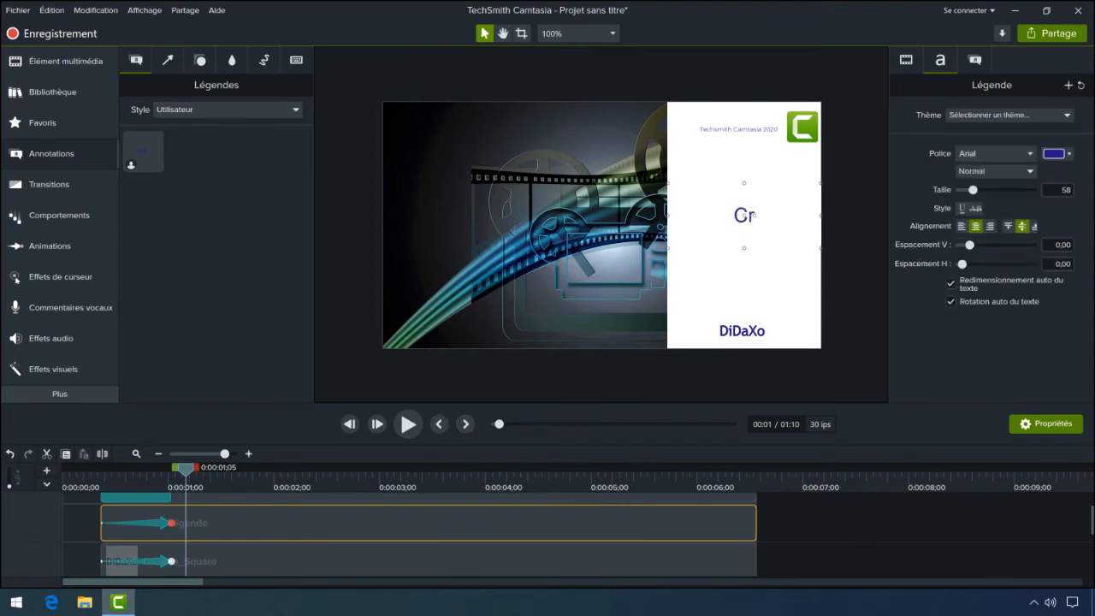
text(éer un mo)
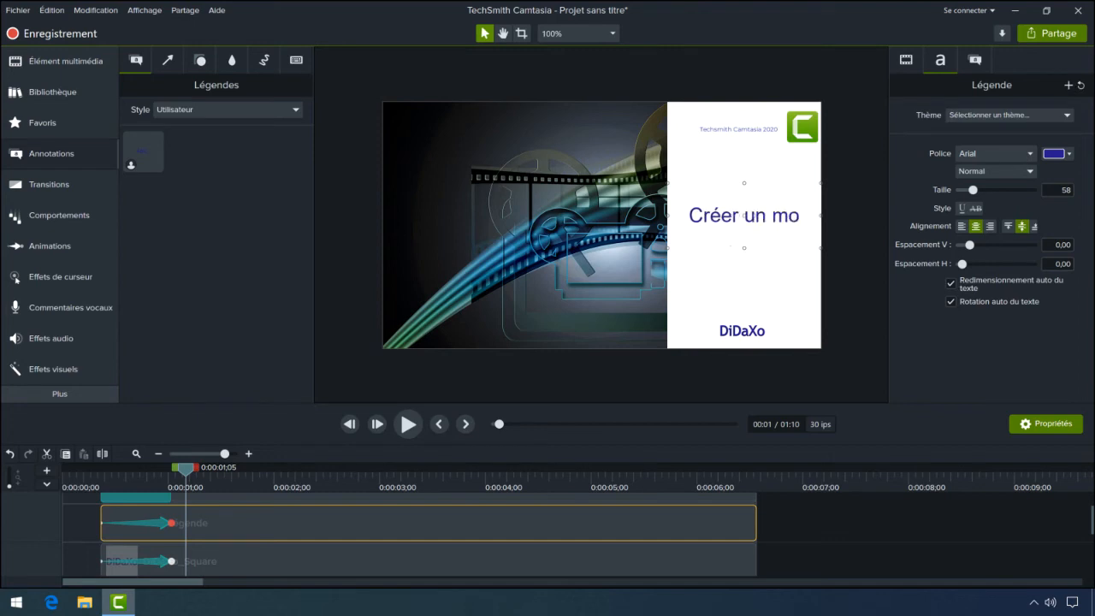
text(dèle per)
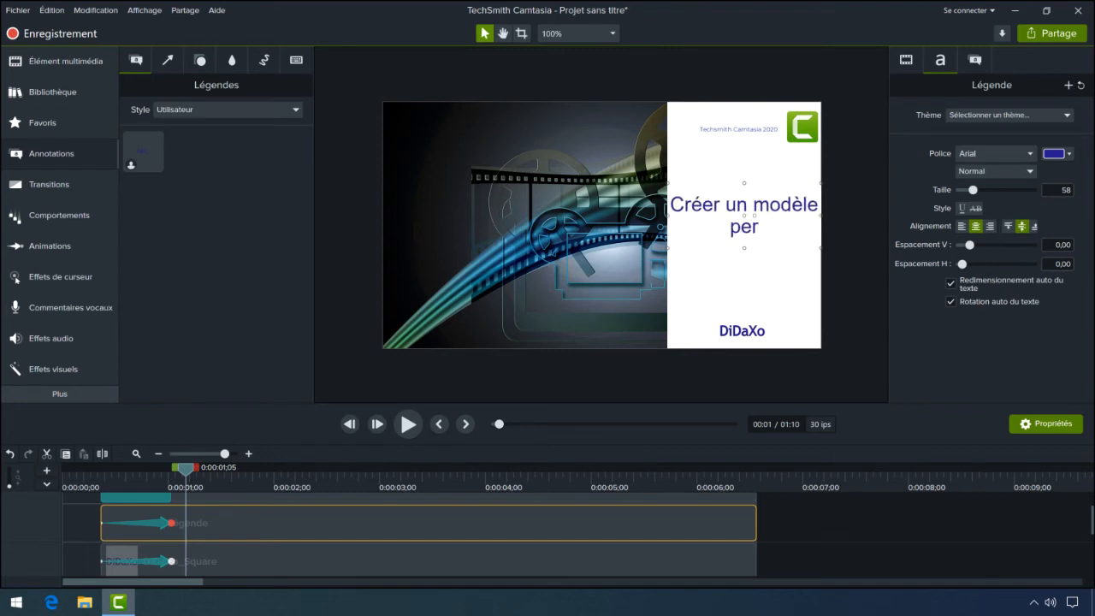
text(sonnalisé)
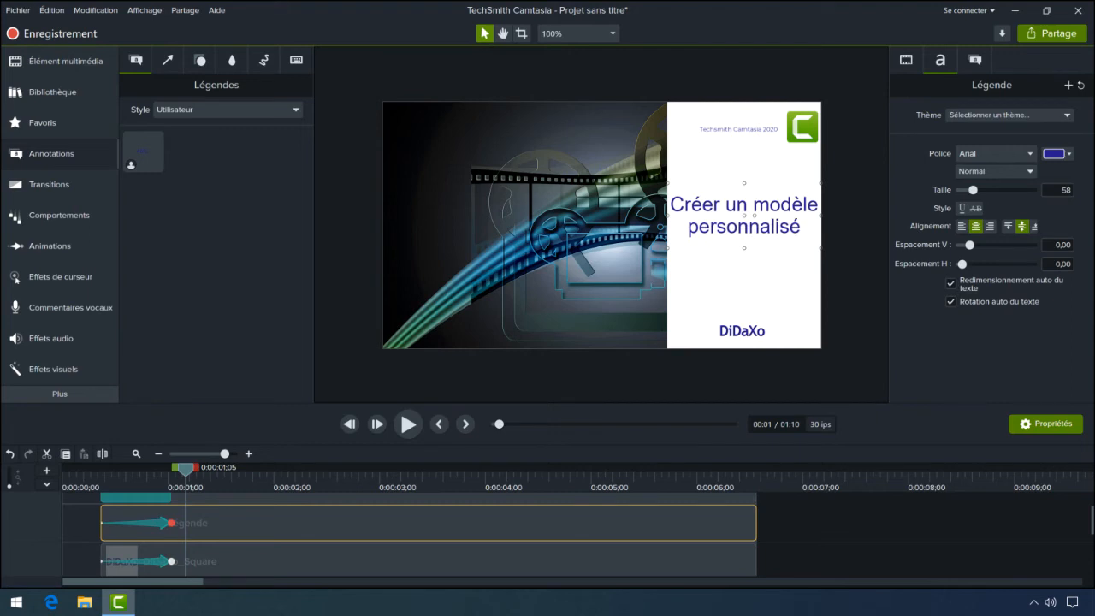
Step: Collapse the "INTRO Cam 2020" group and bring the "Capture d'écran" placeholder on track 1 into view
click(811, 492)
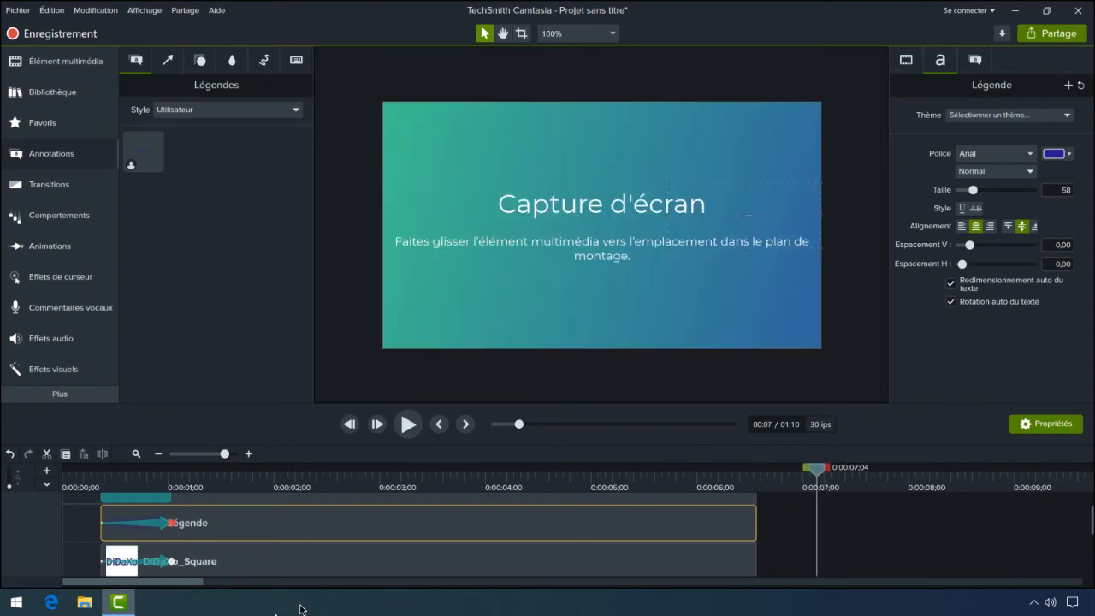
click(157, 455)
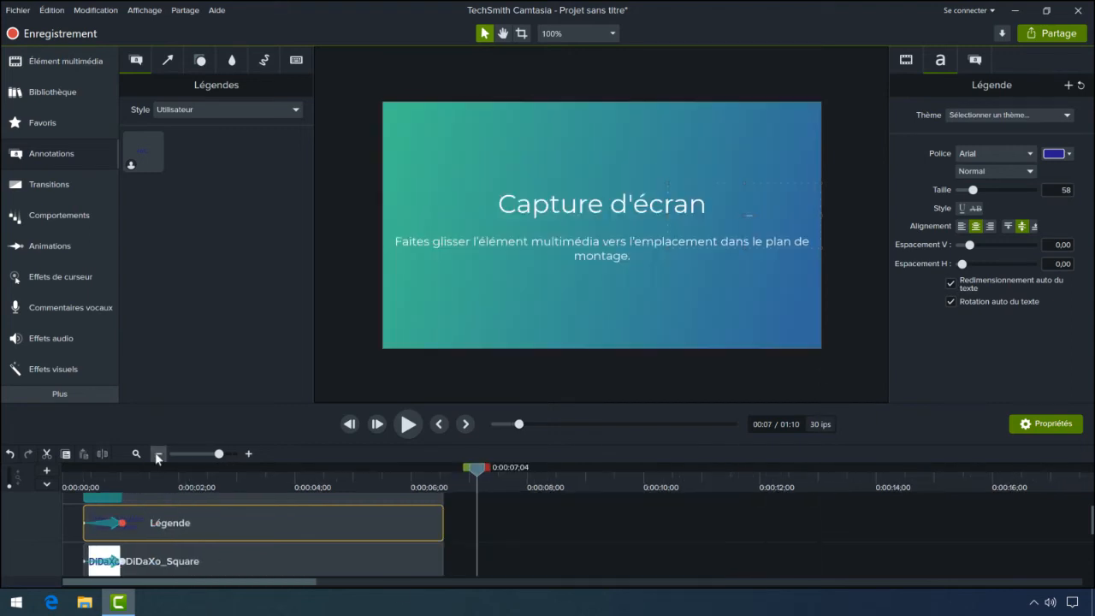
click(157, 454)
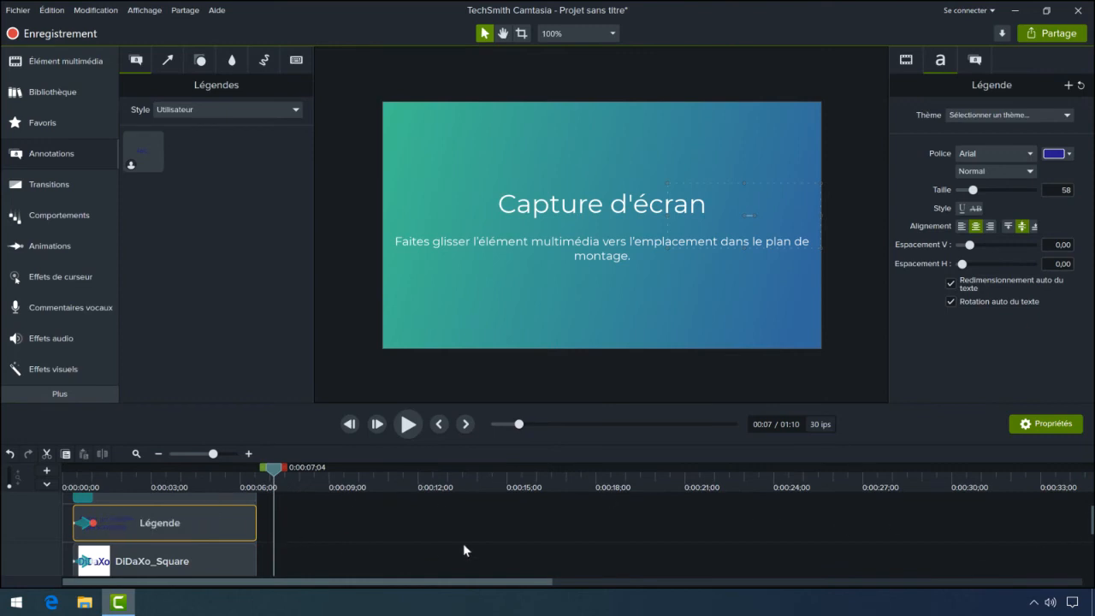
drag(1092, 517, 1092, 514)
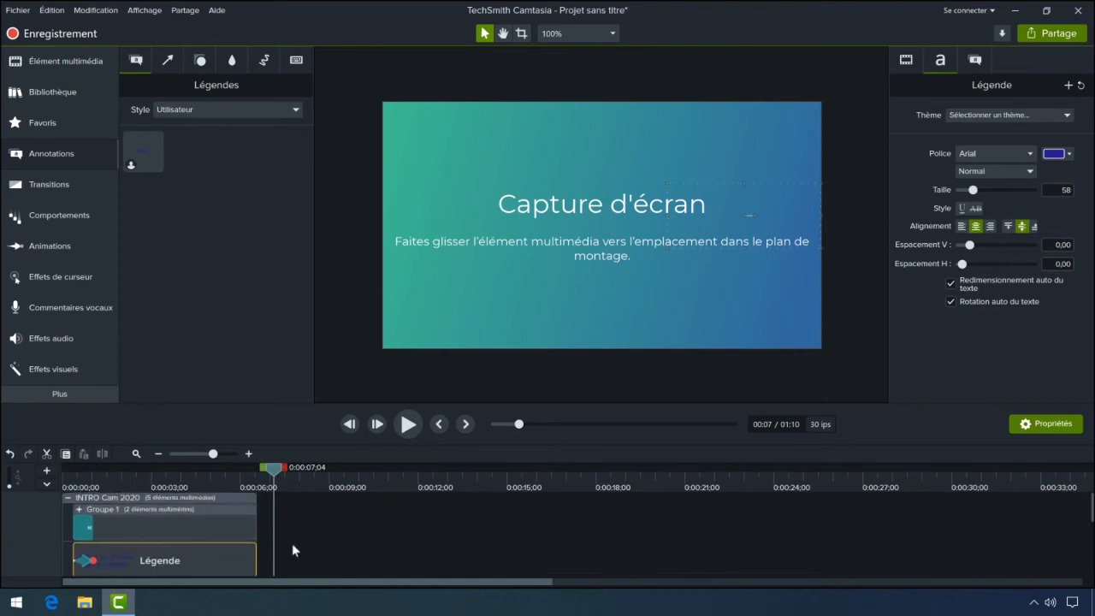
click(68, 498)
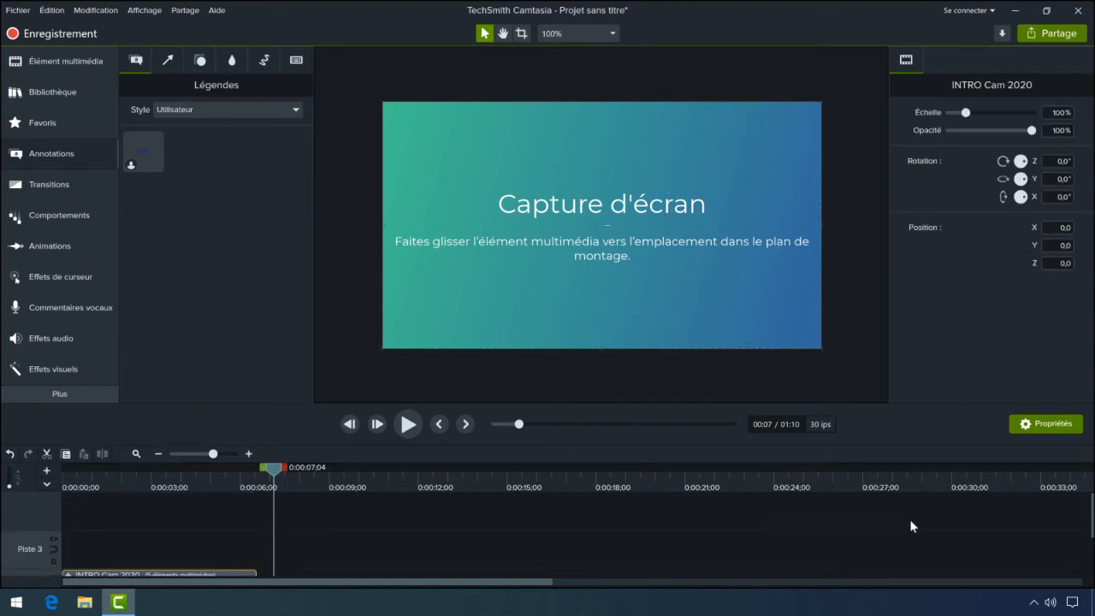
drag(1093, 526, 1093, 580)
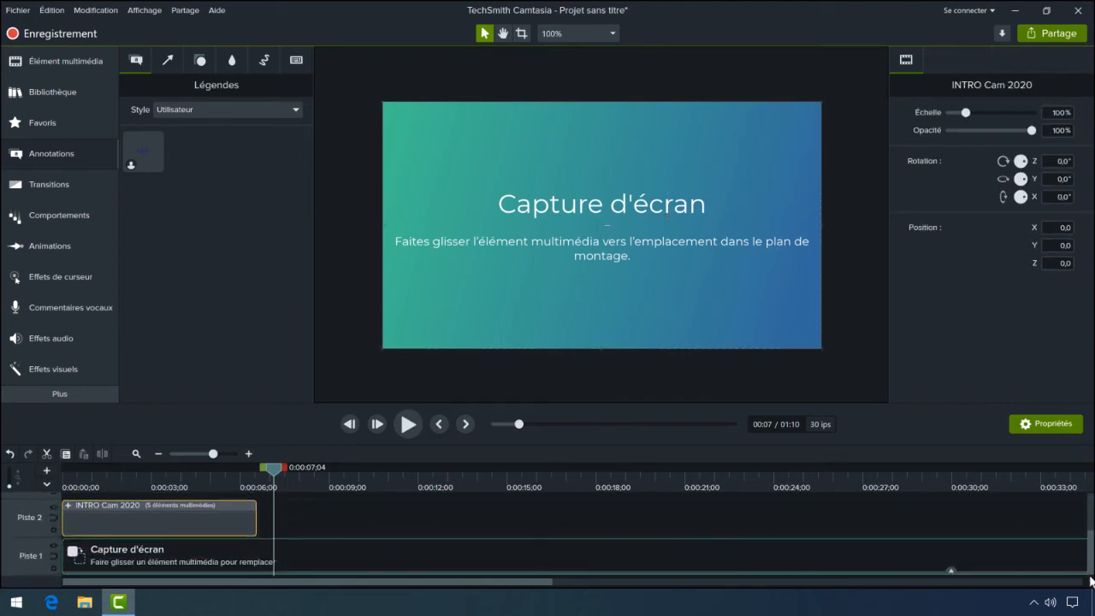
Step: Examine the "Capture d'écran" placeholder's remark, its attached effects and where it ends before the outro
drag(272, 478, 308, 475)
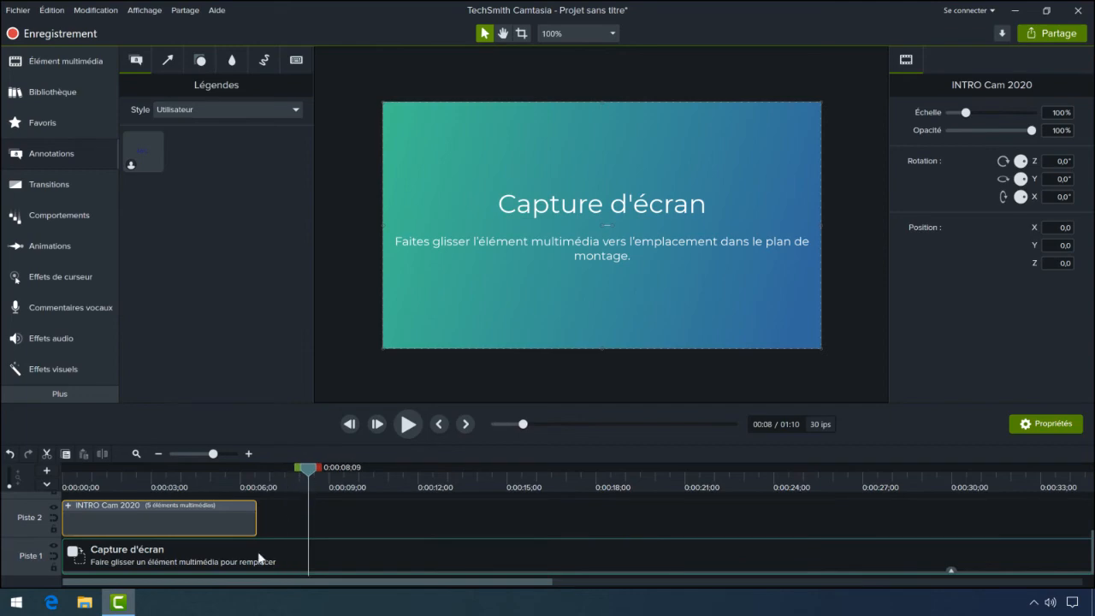
click(252, 559)
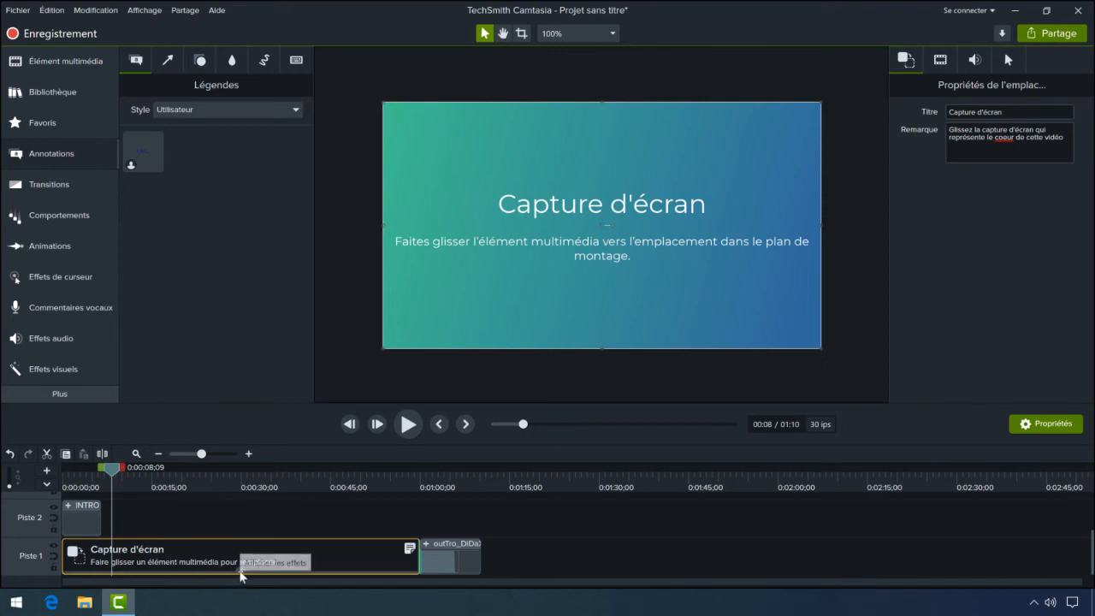
click(241, 571)
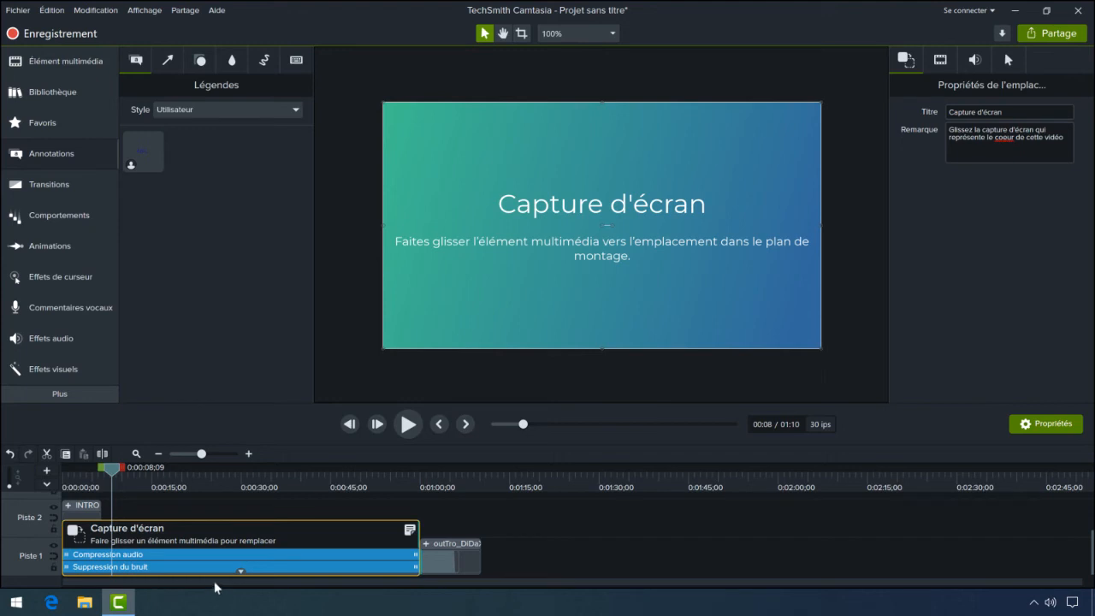
click(241, 571)
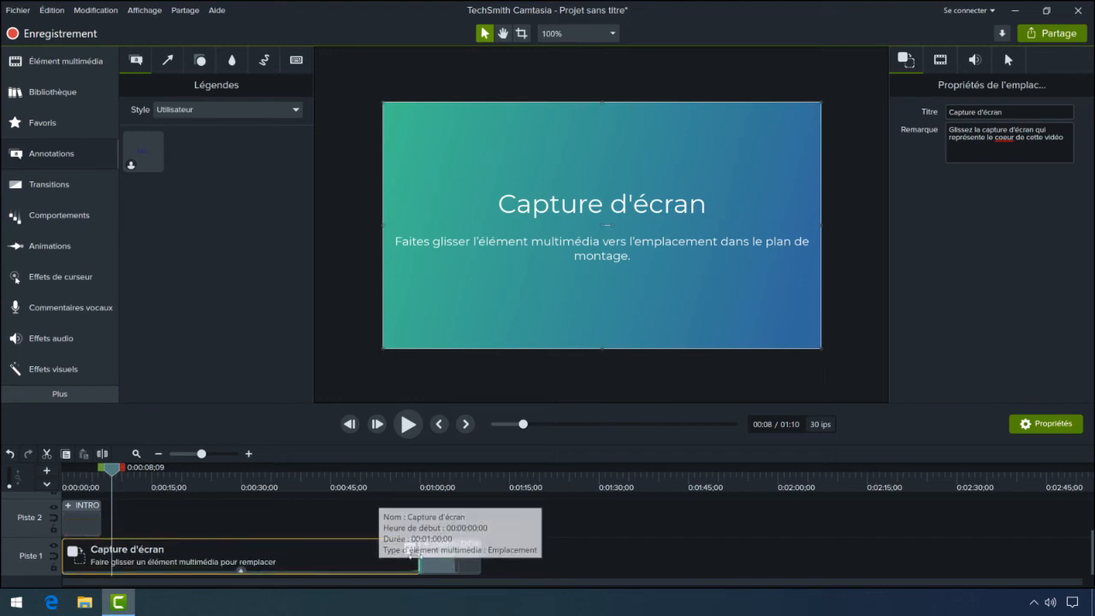
click(419, 471)
mouse_move(418, 470)
mouse_down()
mouse_move(430, 471)
mouse_move(408, 471)
mouse_up()
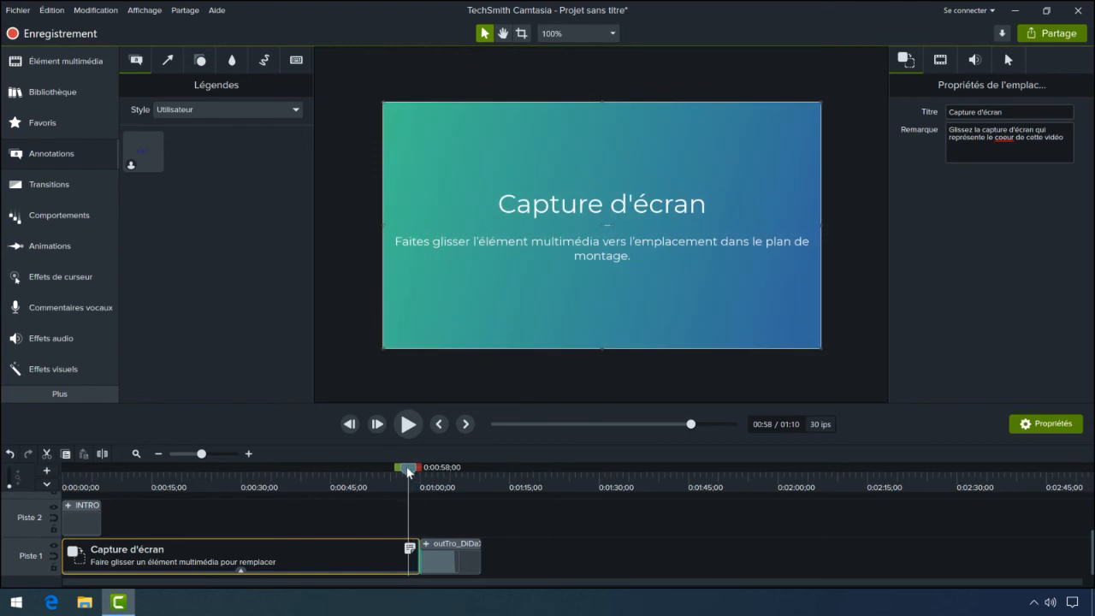
Step: Replace the "Capture d'écran" placeholder on track 1 with the 2020-003.trec recording, using "Remplacer et raccorder"
click(76, 61)
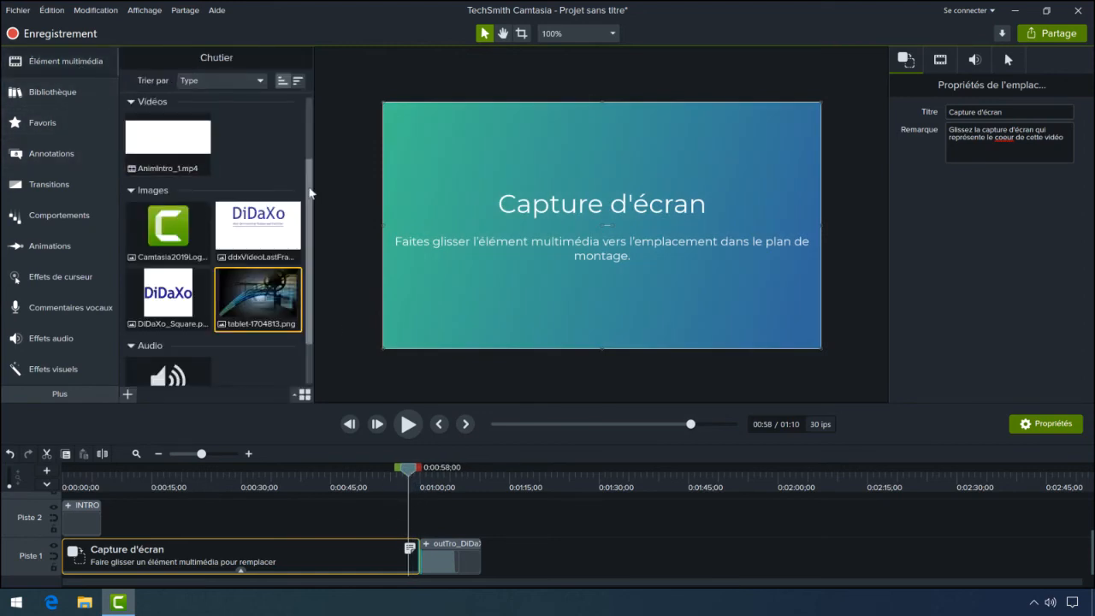
scroll(257, 172, up, 2)
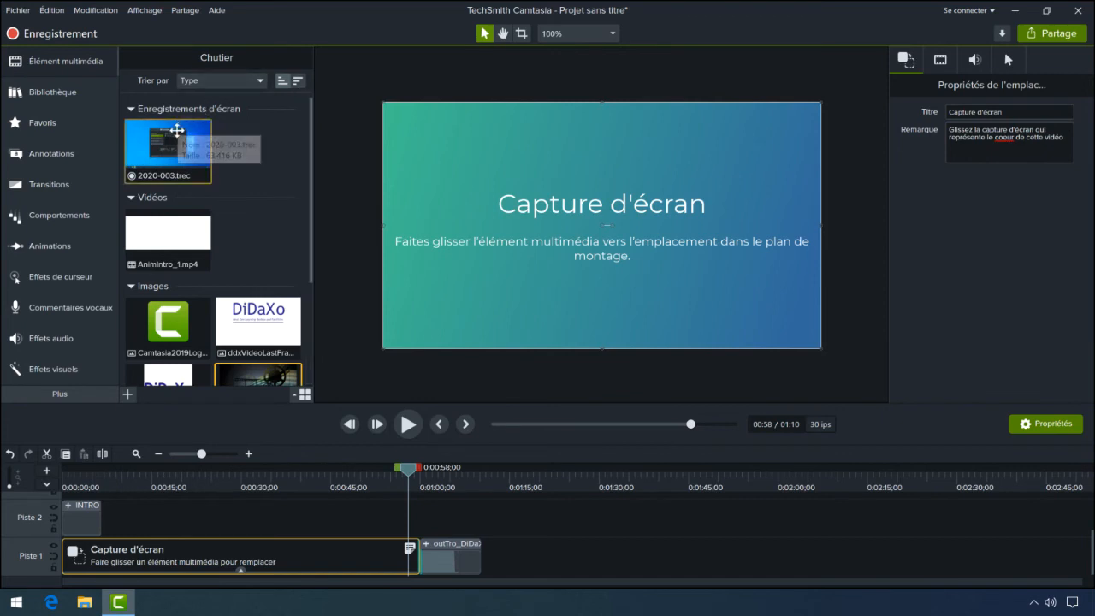
click(168, 157)
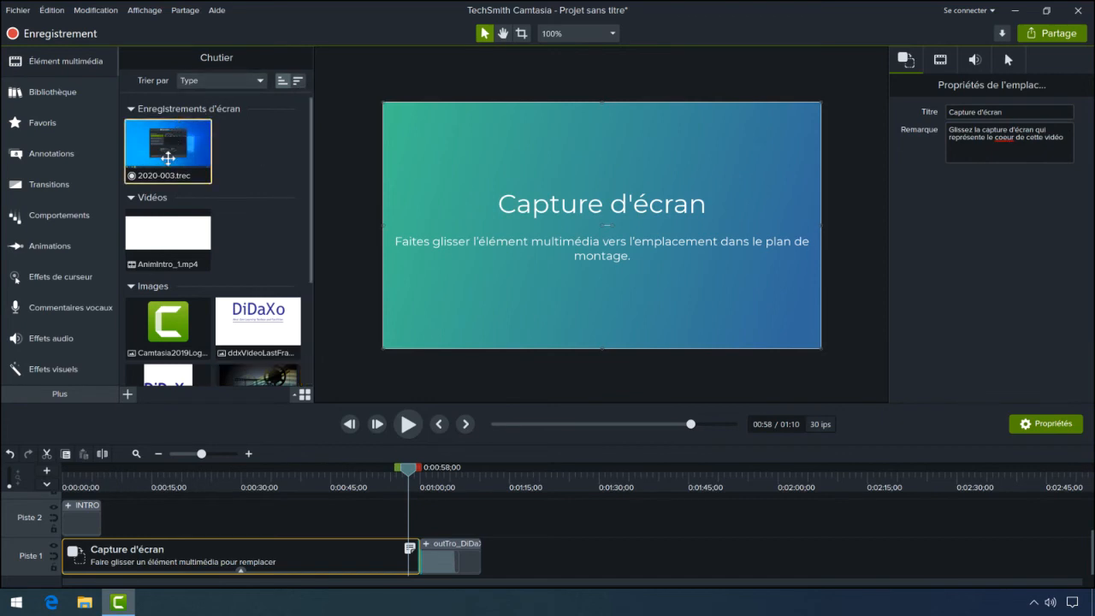
drag(168, 142, 122, 516)
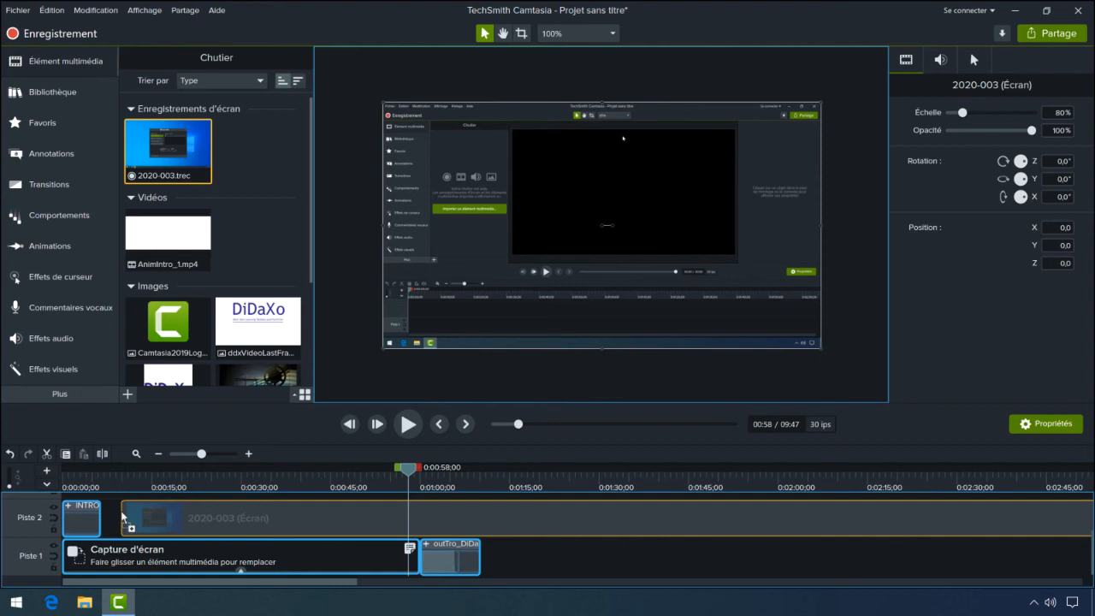
drag(122, 516, 109, 557)
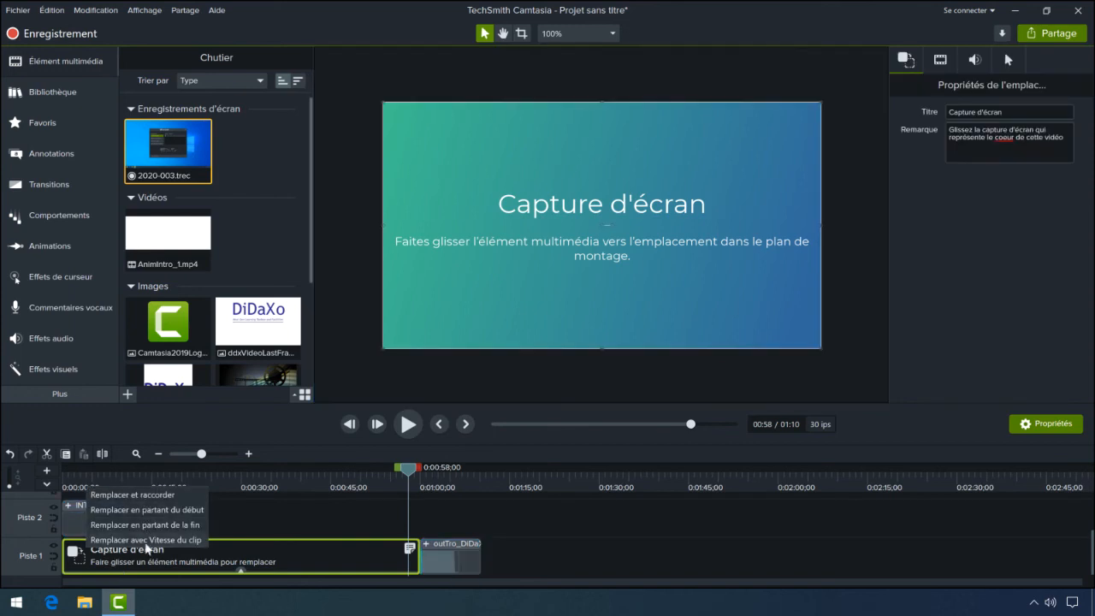
click(133, 496)
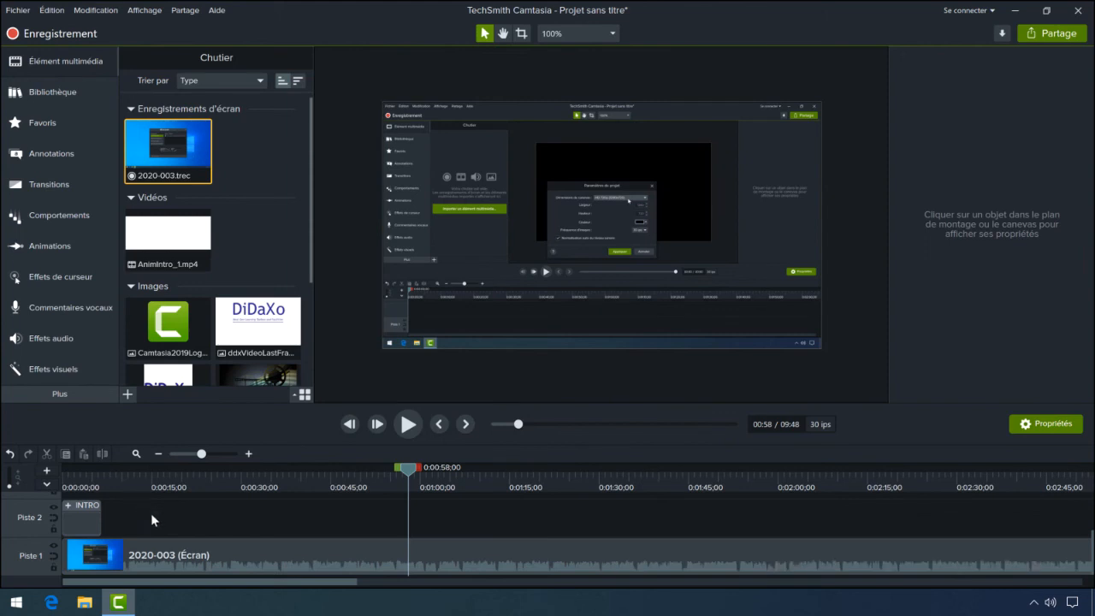
Step: Check the outro's position after the 2020-003 recording and the audio effects applied to the recording
click(159, 455)
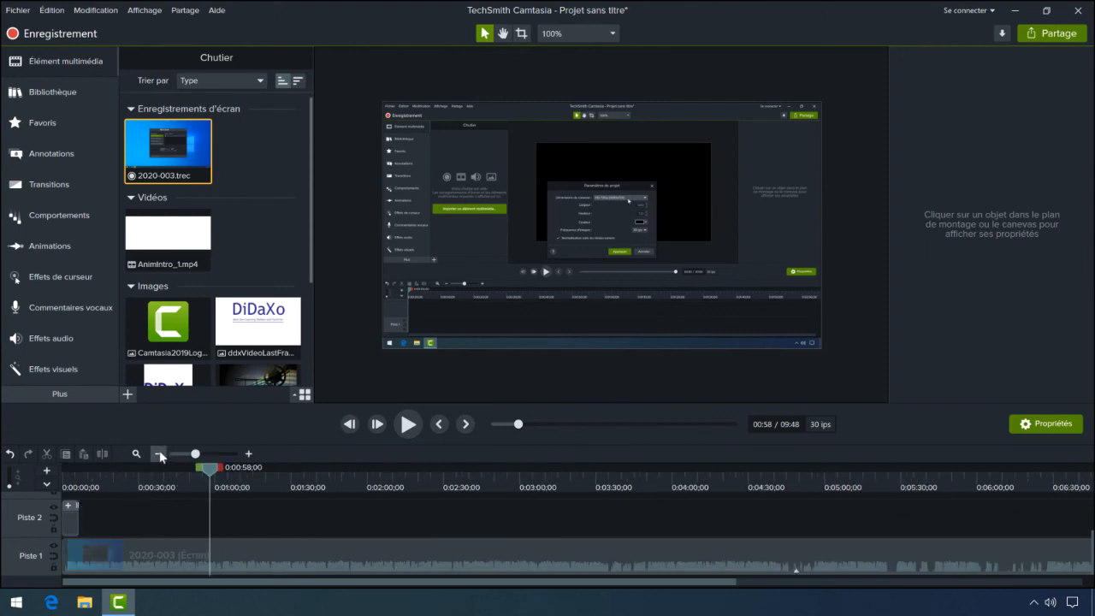
click(159, 454)
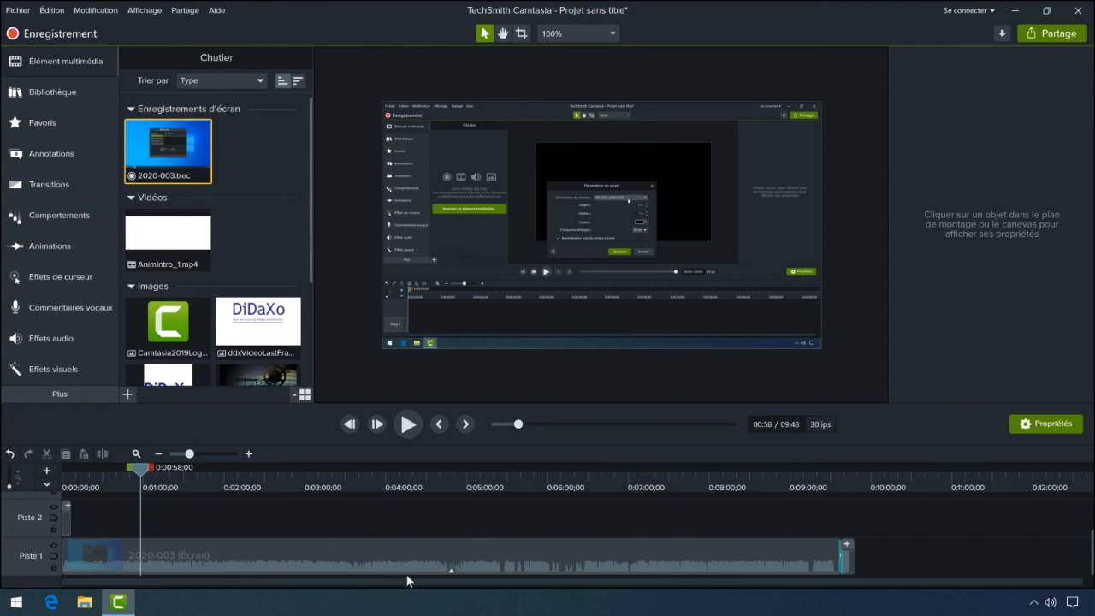
click(452, 571)
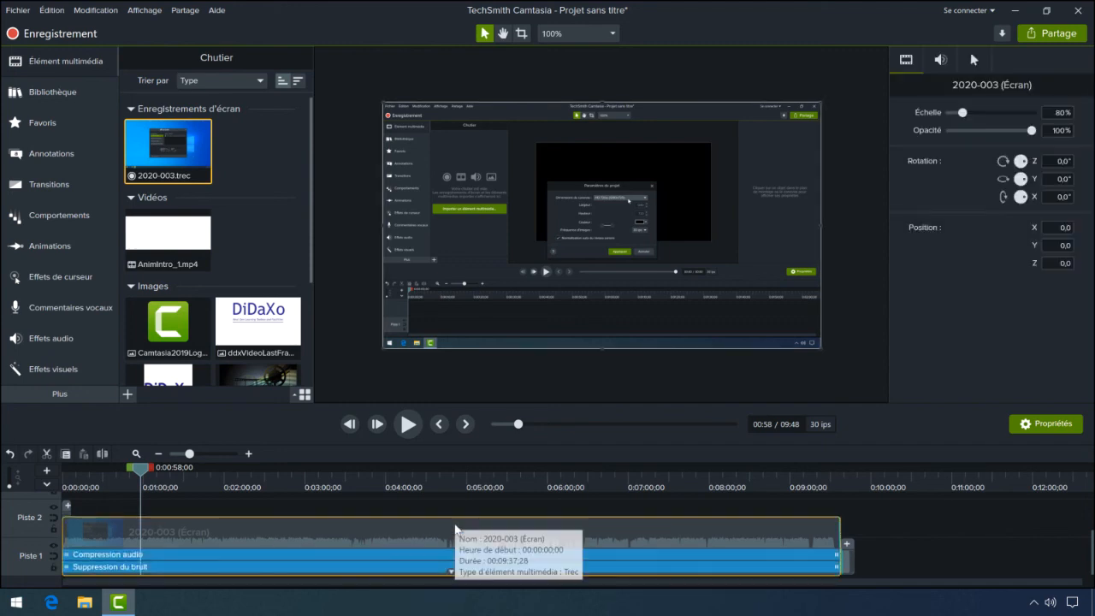
click(451, 571)
Step: Scrub through the 2020-003 recording to review its content and return the timeline view to the start
drag(819, 472, 575, 485)
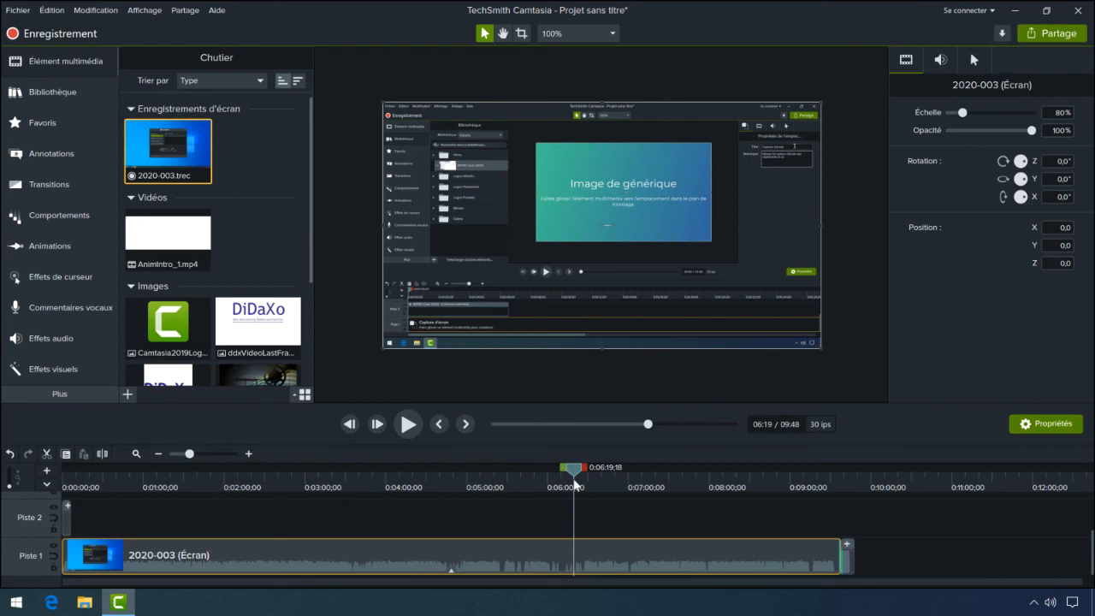
drag(575, 484, 332, 487)
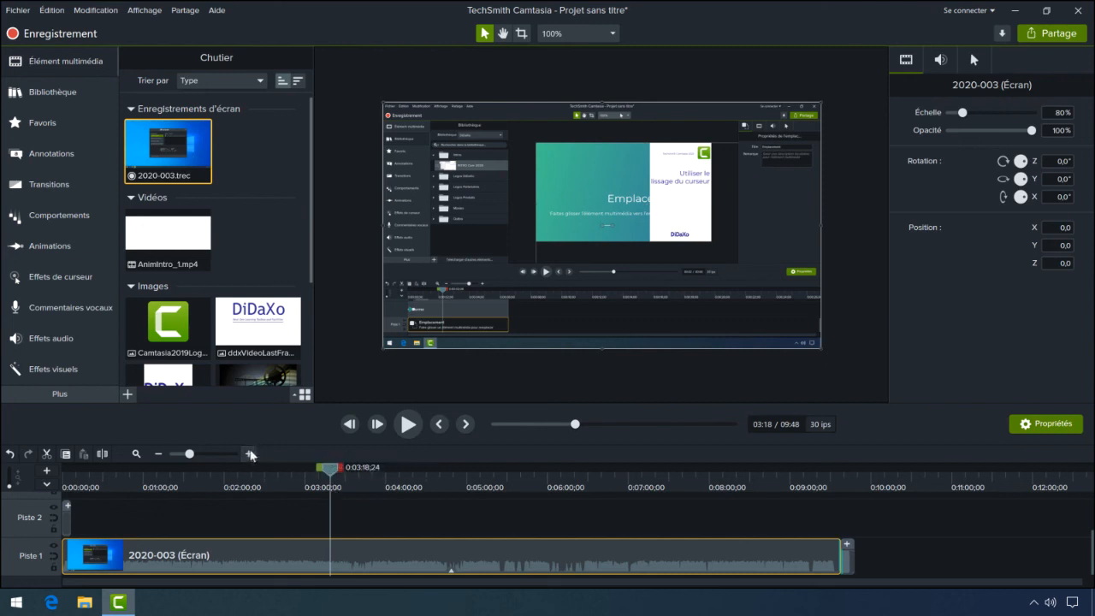
click(249, 453)
drag(225, 579, 41, 582)
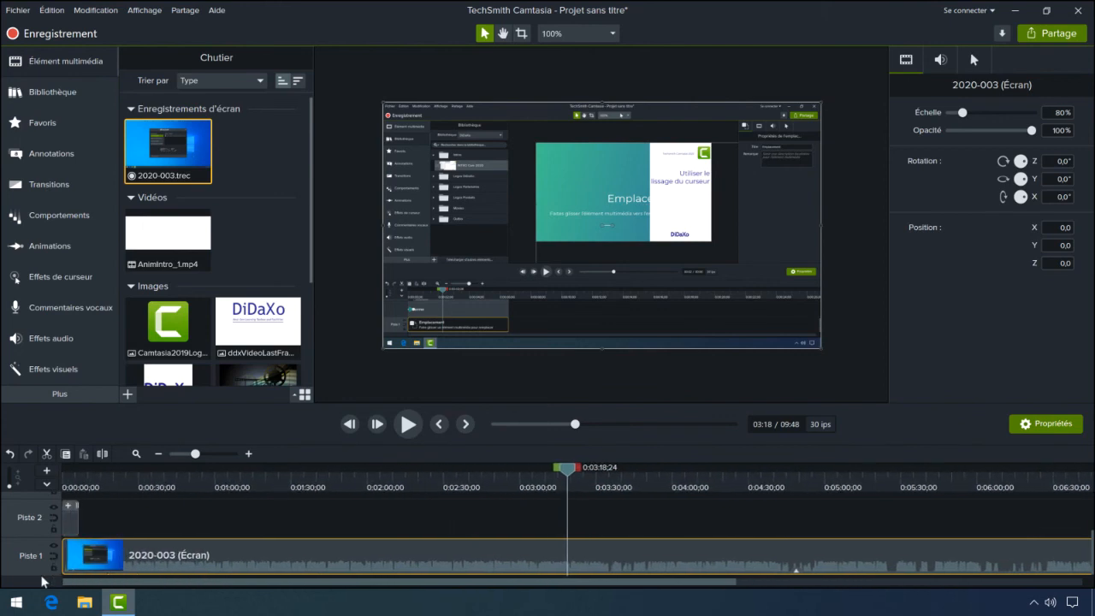